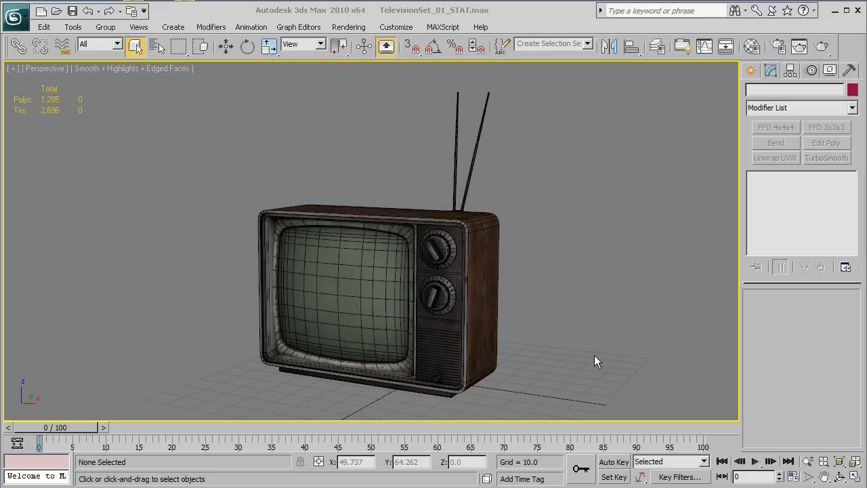
Step: Select the television model and apply an Unwrap UVW modifier to it
key(ctrl+a)
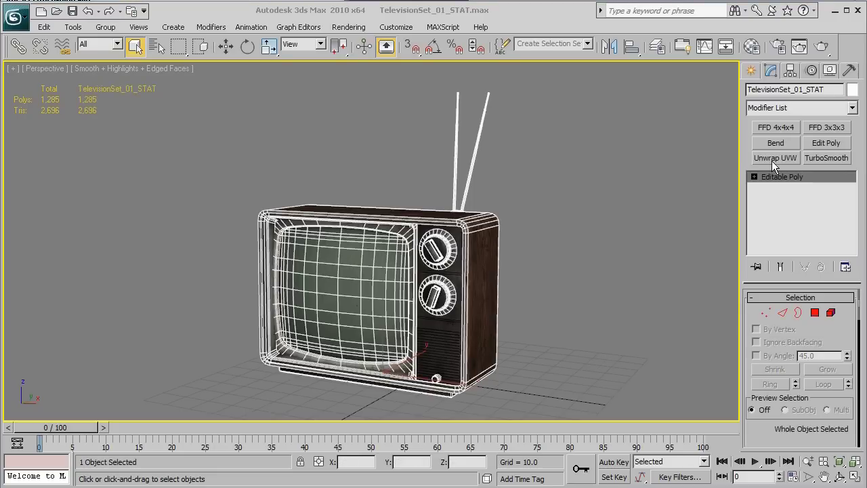
click(776, 159)
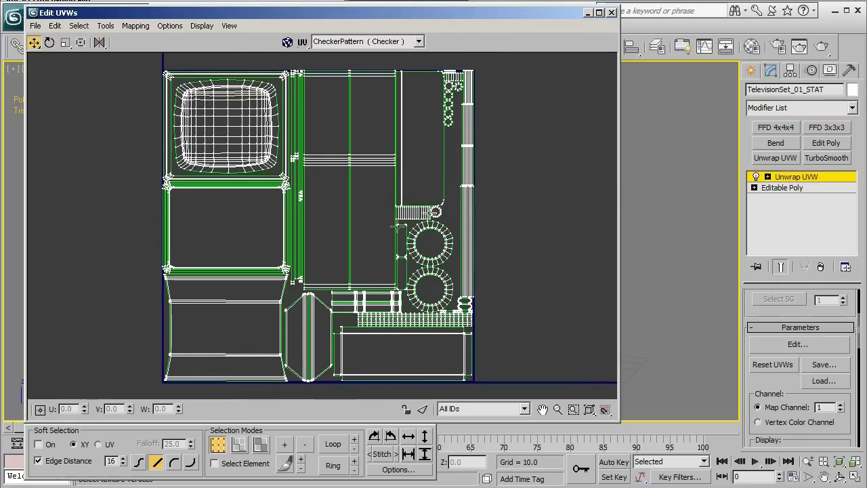
Step: Switch the Unwrap UVW modifier to map channel 2 and reset its UVWs
drag(761, 376, 795, 320)
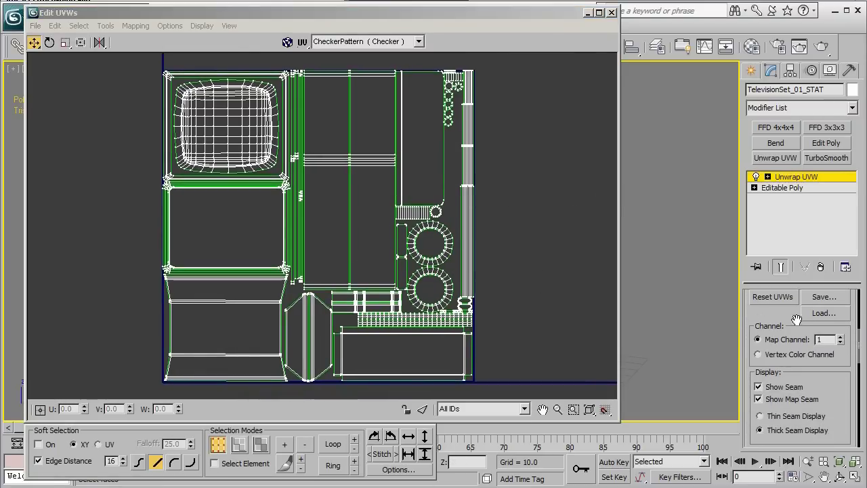
click(840, 336)
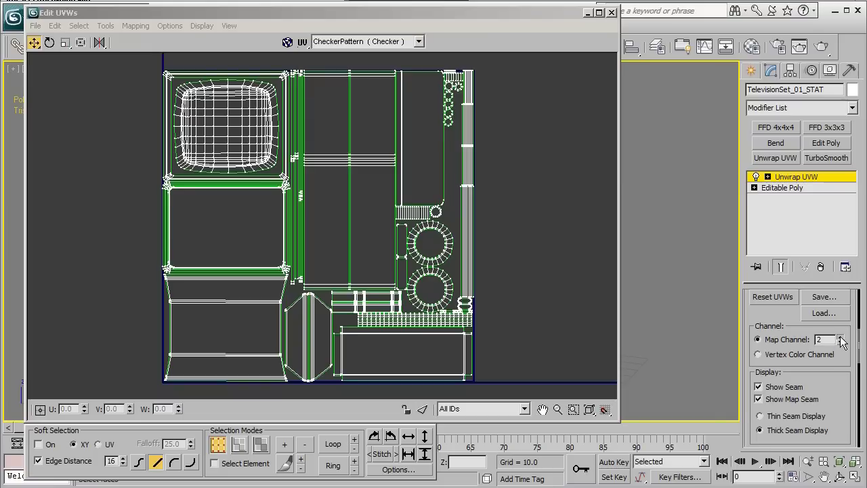
click(774, 297)
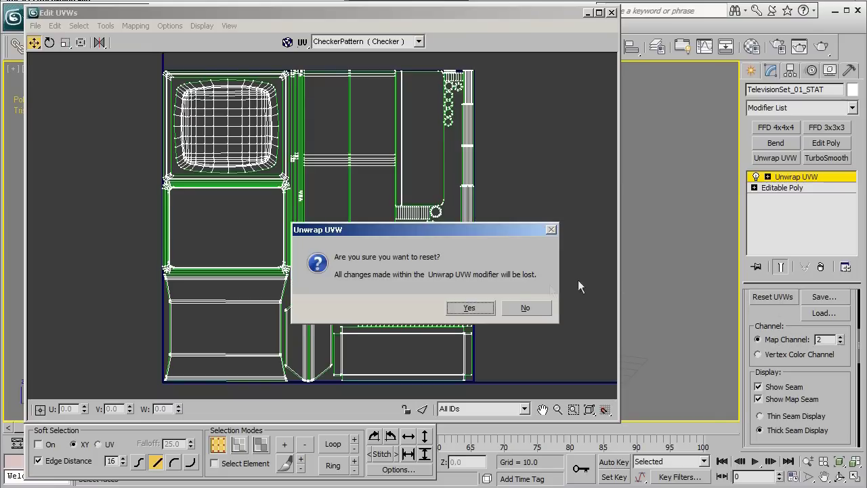
click(469, 308)
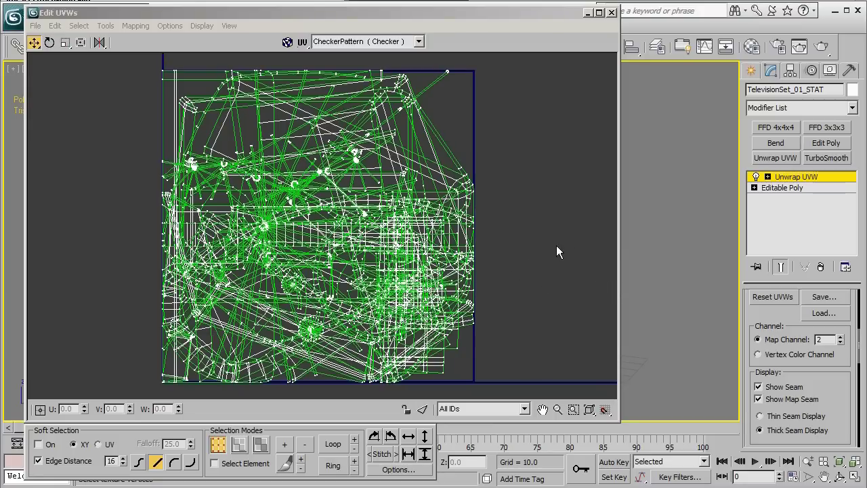
Step: Return the Unwrap UVW modifier to map channel 1 and reset its UVWs
click(840, 342)
click(778, 297)
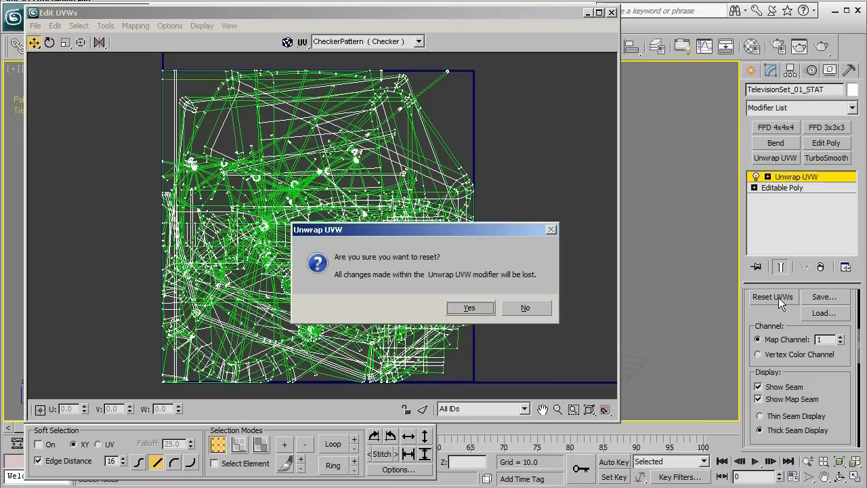
click(477, 308)
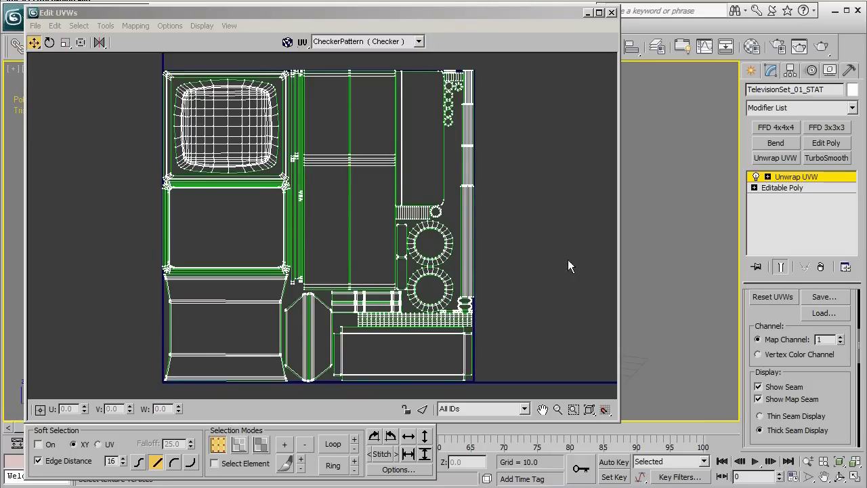
Step: Save the map channel 1 layout as UVW1 in the Export folder
click(821, 298)
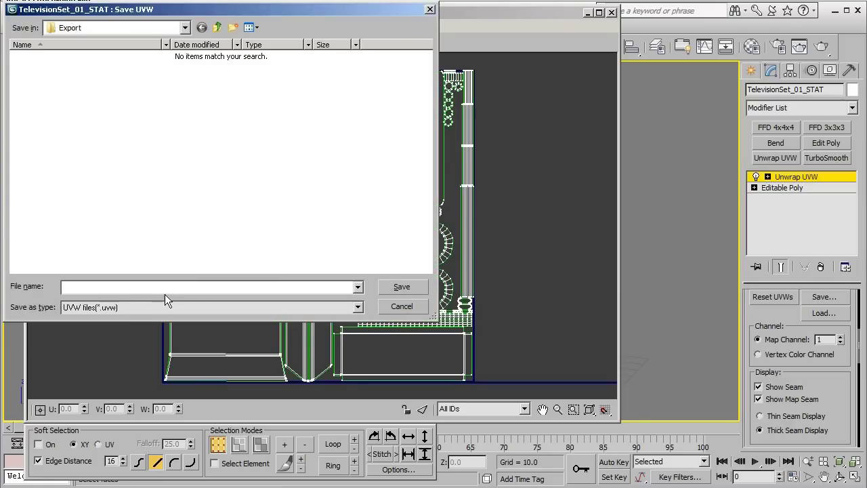
text(UVW1)
click(399, 288)
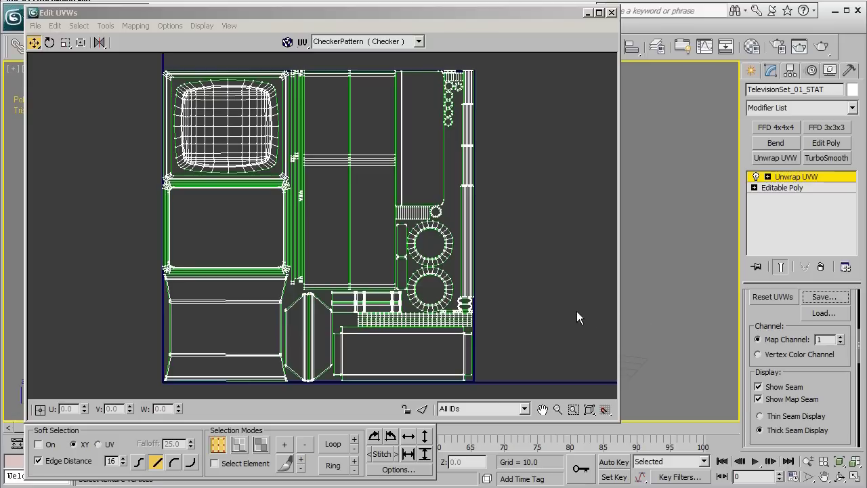
Step: Set the modifier to map channel 2 with its UVWs reset, and load the saved UVW1.uvw layout into it
click(841, 338)
click(775, 299)
click(470, 307)
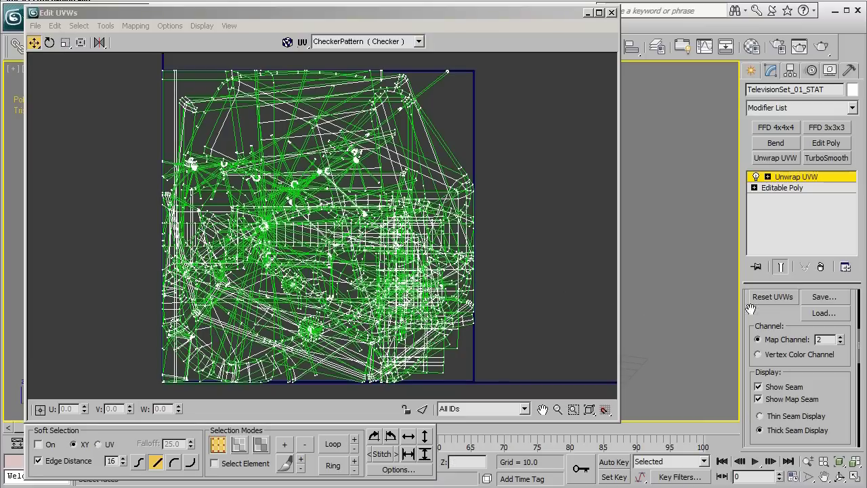
click(815, 315)
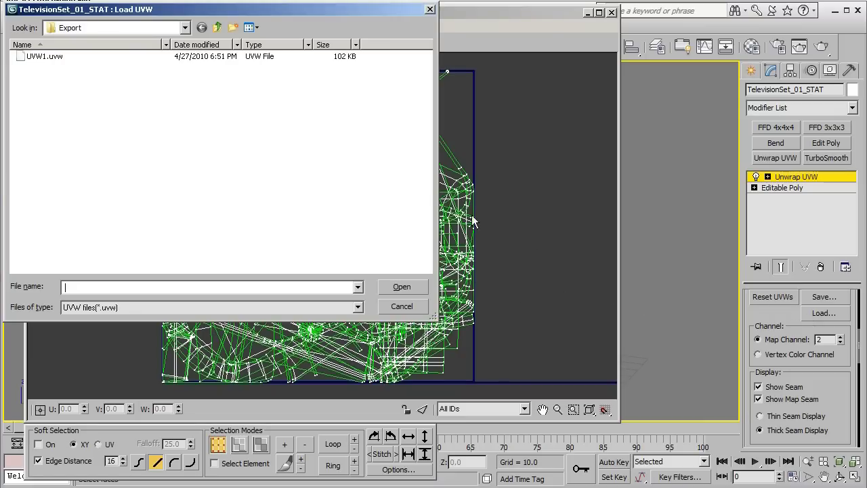
double_click(52, 60)
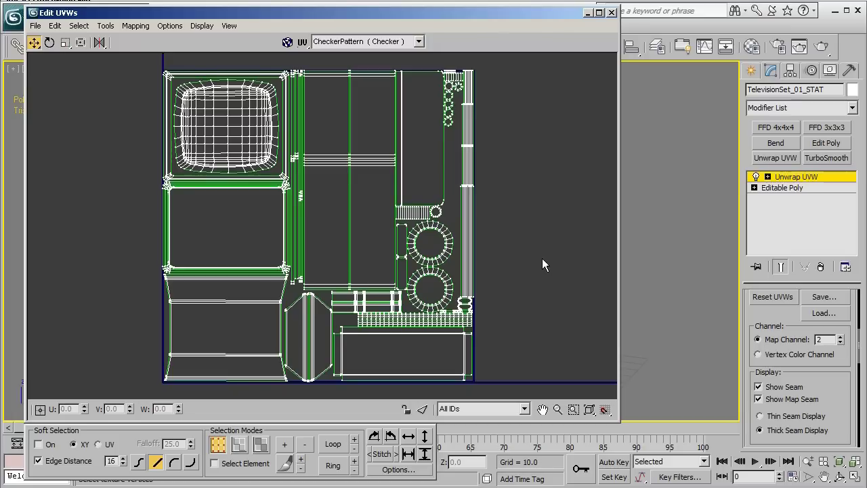
Step: Switch the UV editor to face selection and enable Select Element so whole UV shells are picked
key(3)
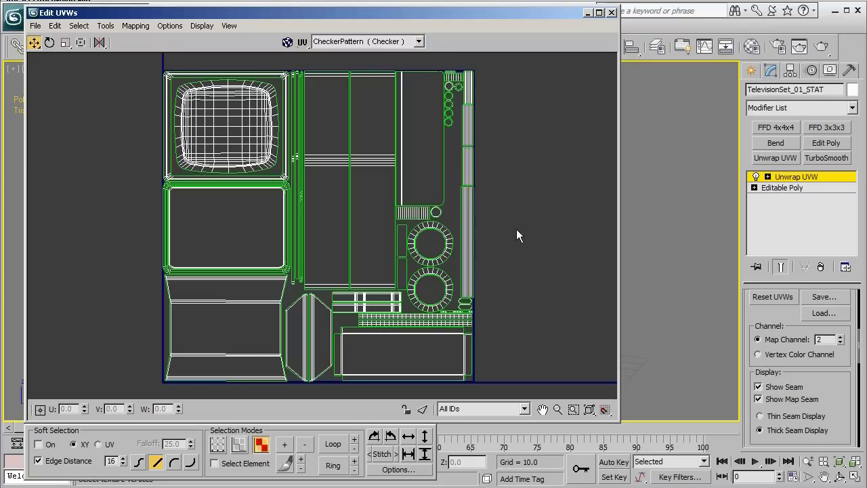
middle_drag(516, 229, 503, 314)
scroll(503, 315, up, 4)
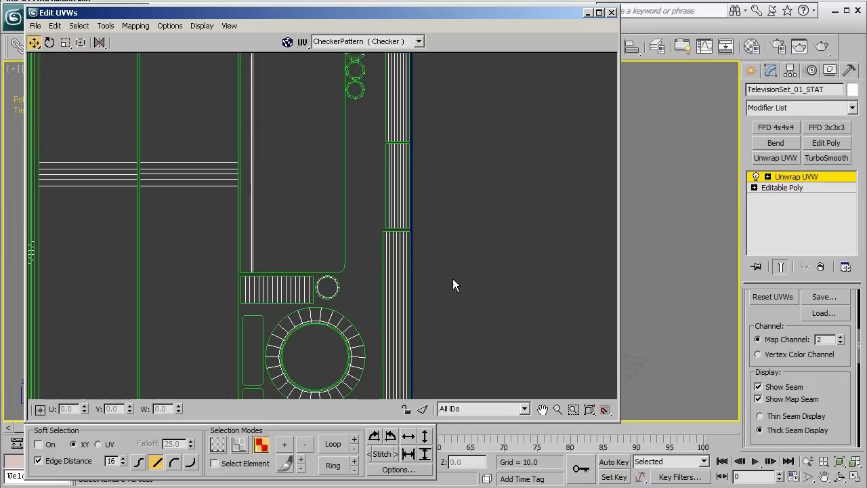
middle_drag(401, 213, 478, 309)
scroll(434, 203, up, 2)
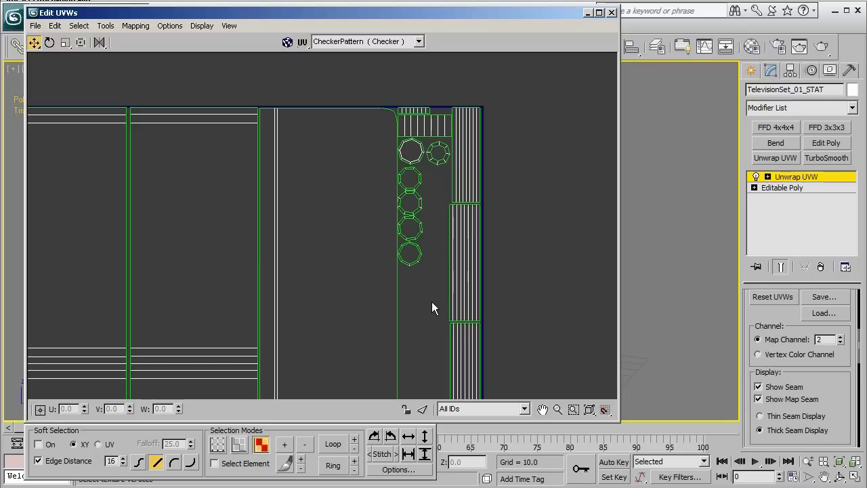
click(385, 225)
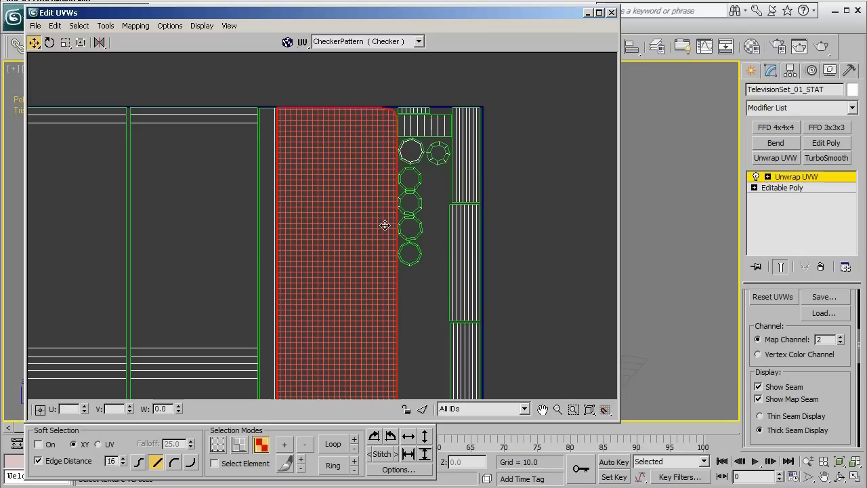
click(419, 228)
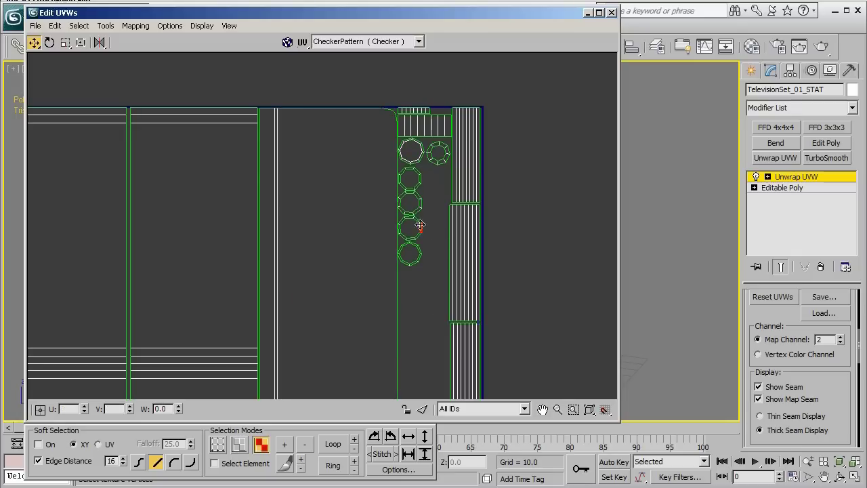
middle_drag(425, 305, 446, 259)
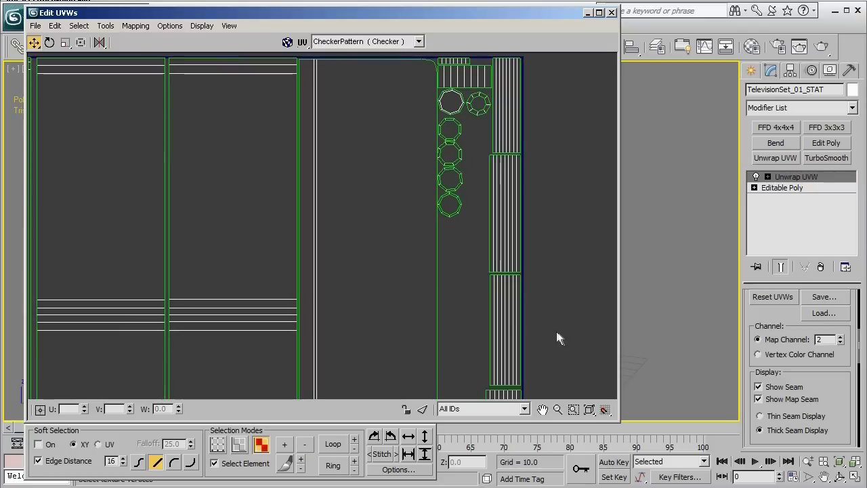
click(589, 409)
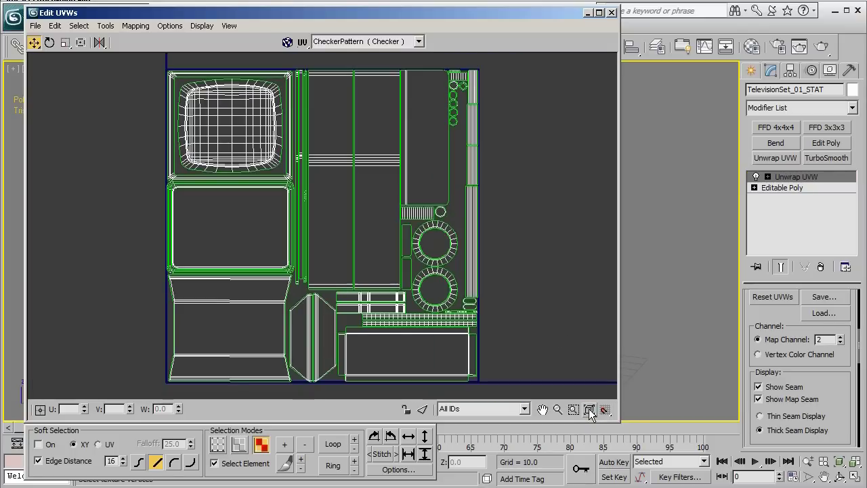
middle_drag(581, 341, 529, 344)
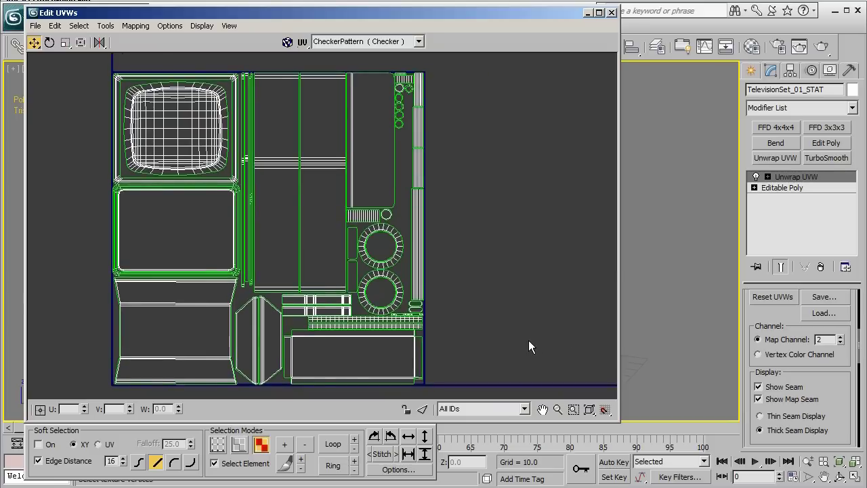
scroll(529, 340, down, 6)
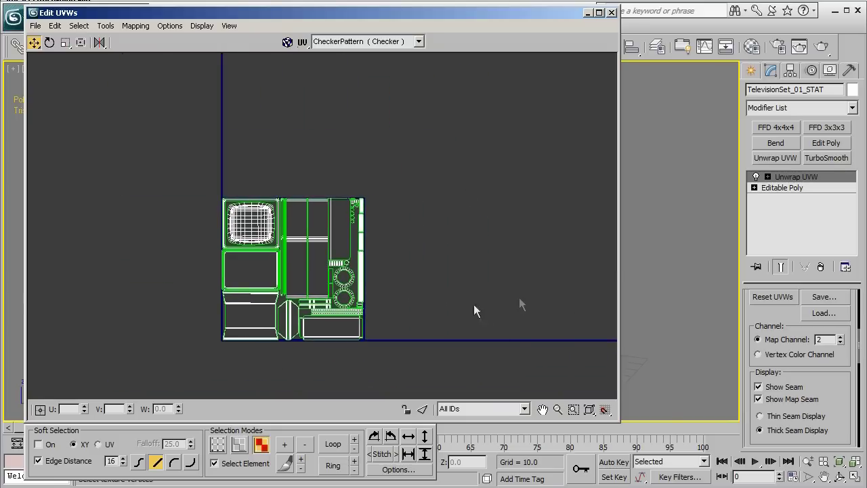
scroll(360, 304, up, 4)
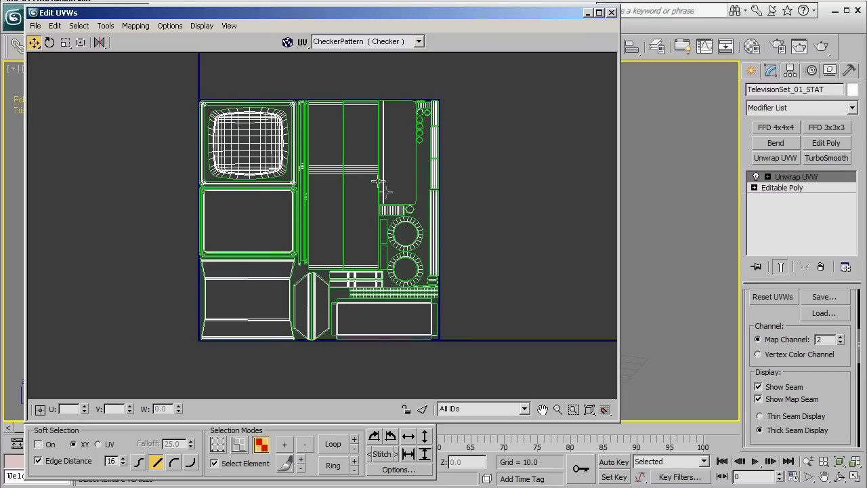
middle_drag(546, 246, 470, 254)
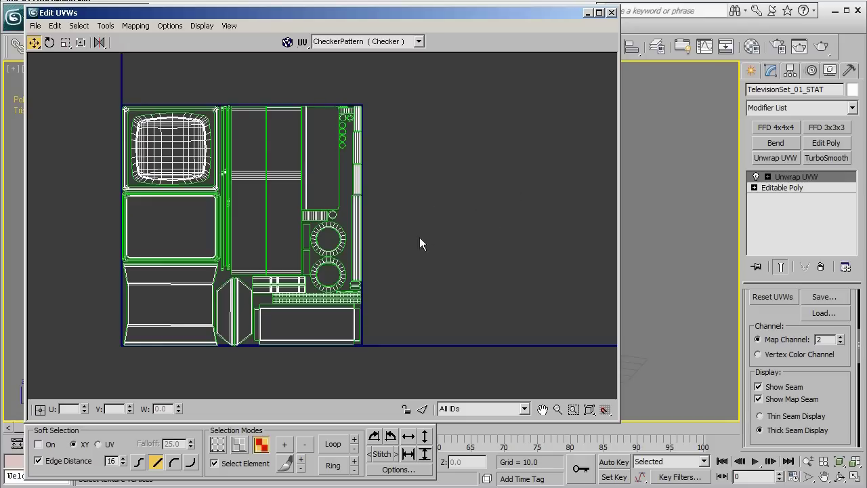
middle_drag(381, 241, 451, 244)
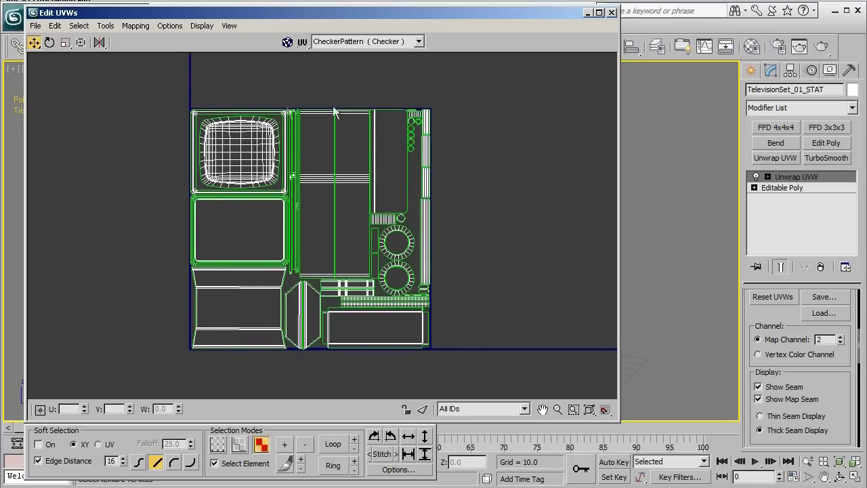
scroll(264, 241, up, 2)
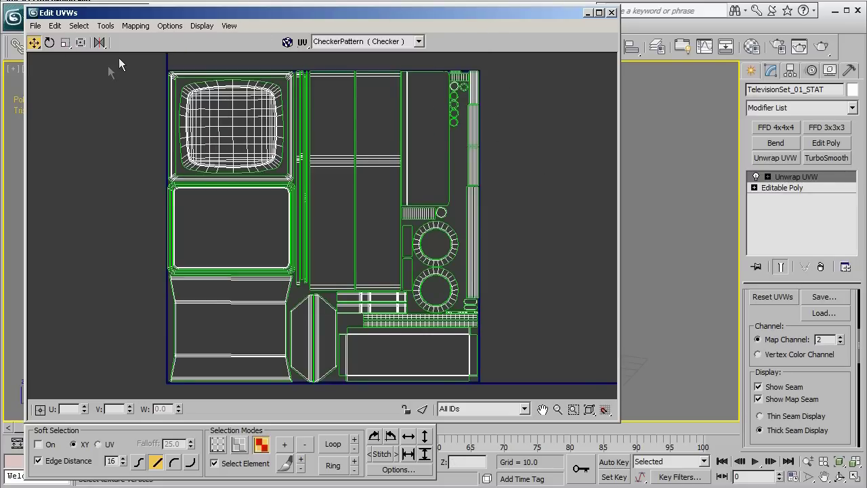
Step: Select all inverted UV faces and mirror them horizontally
click(262, 445)
click(77, 26)
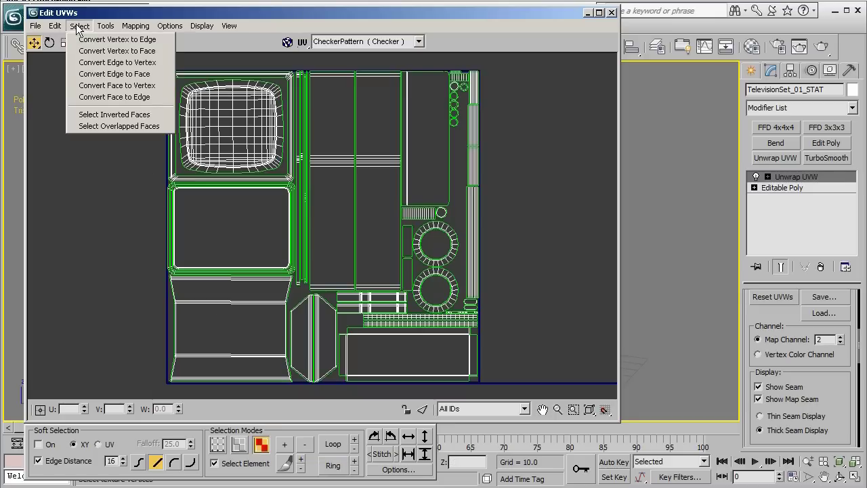
click(116, 112)
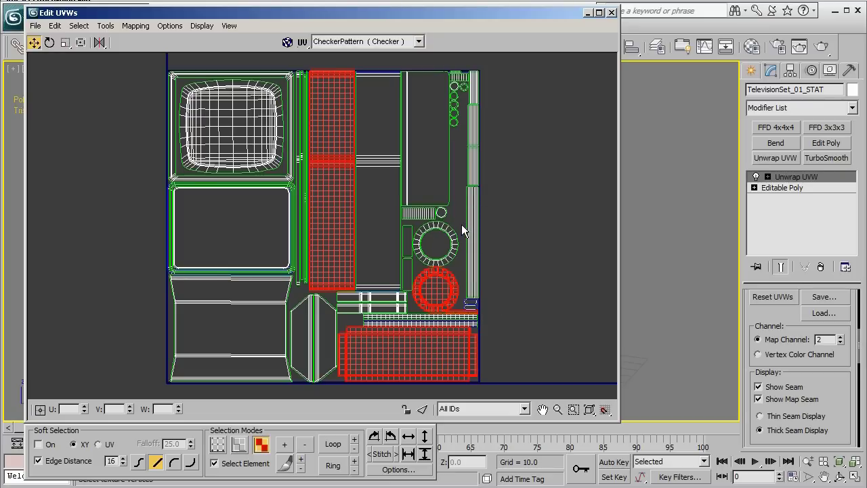
click(100, 43)
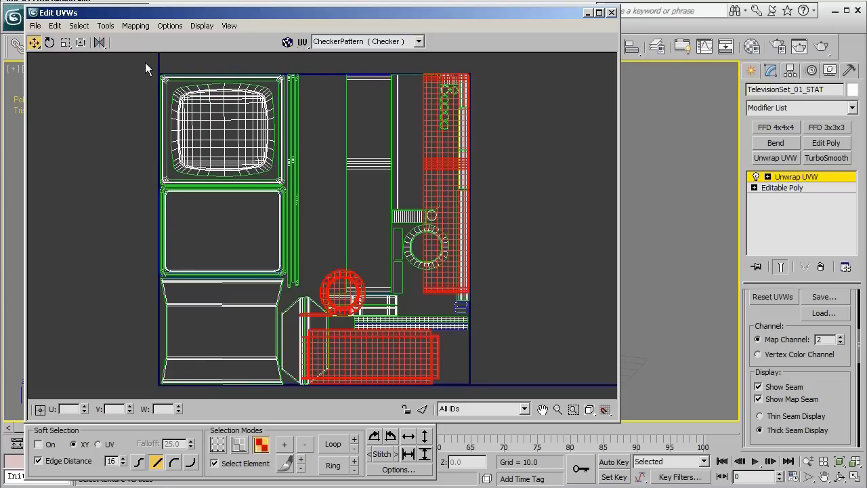
Step: Select all UV faces and pack them with Recursive Packing at a spacing of 0.03
drag(145, 63, 498, 390)
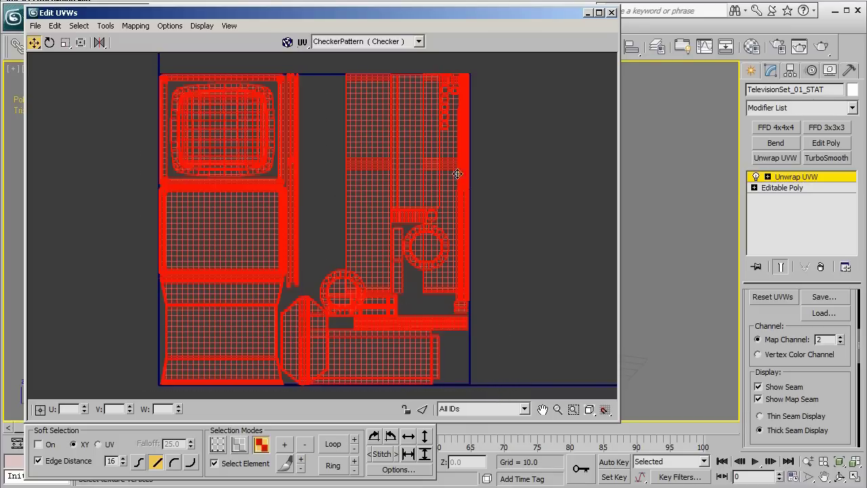
click(107, 25)
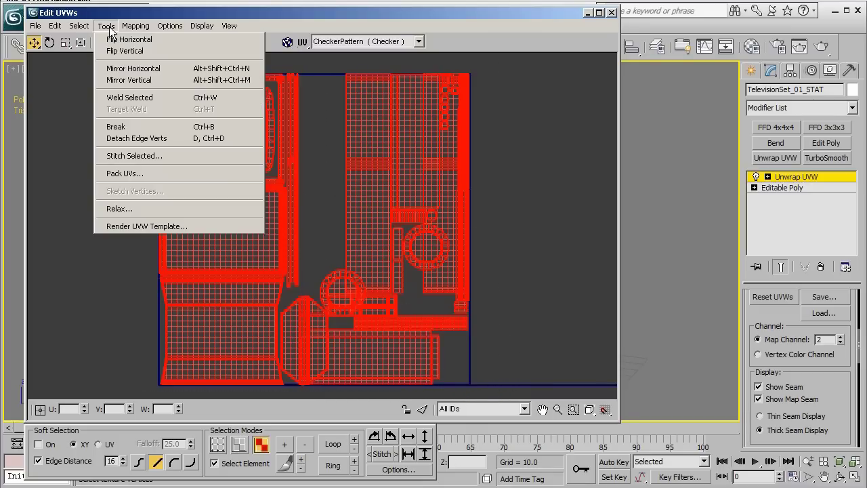
click(135, 173)
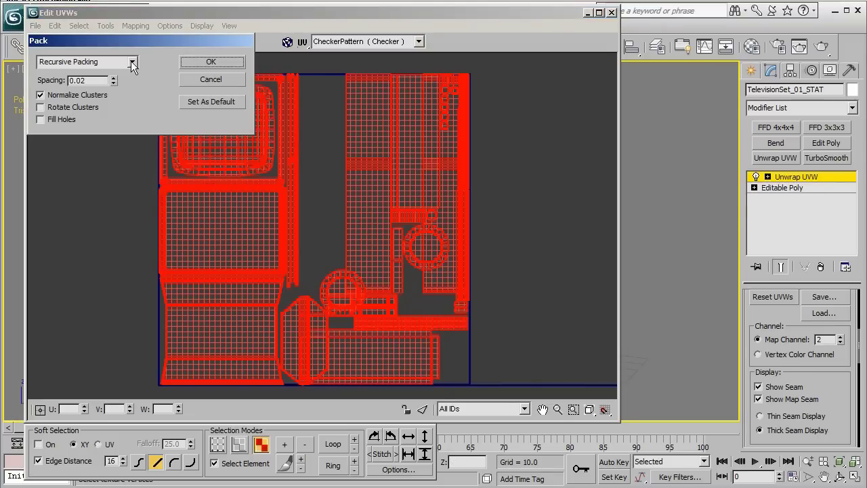
click(96, 81)
key(BackSpace)
text(3)
click(194, 62)
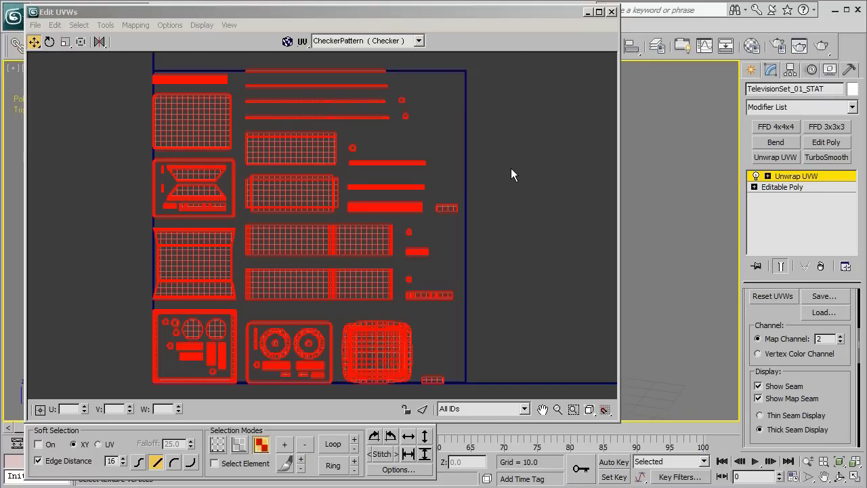
Step: Switch the UV editor to edge selection for working on the left border of the television's back-panel shell
middle_drag(115, 280, 287, 264)
scroll(291, 266, up, 5)
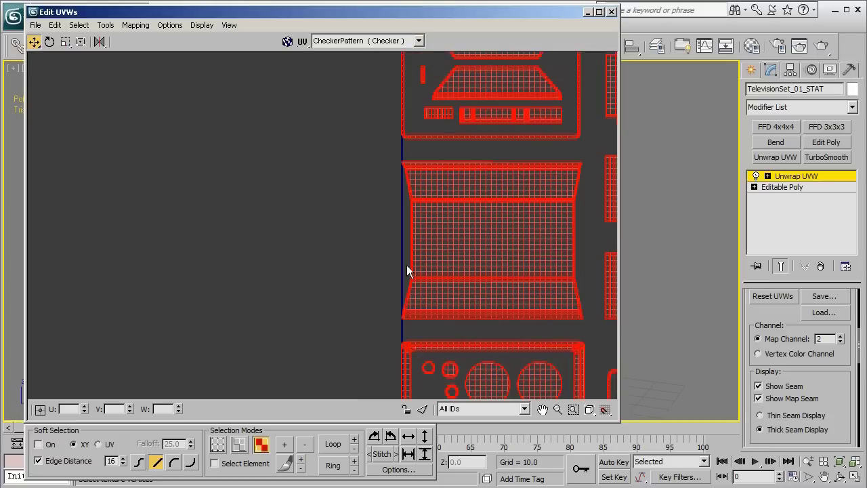
middle_drag(407, 266, 330, 272)
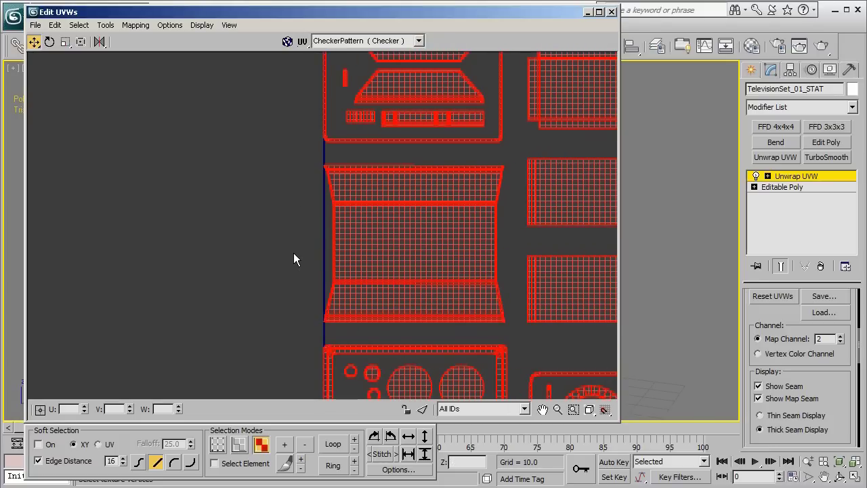
scroll(293, 258, up, 5)
key(2)
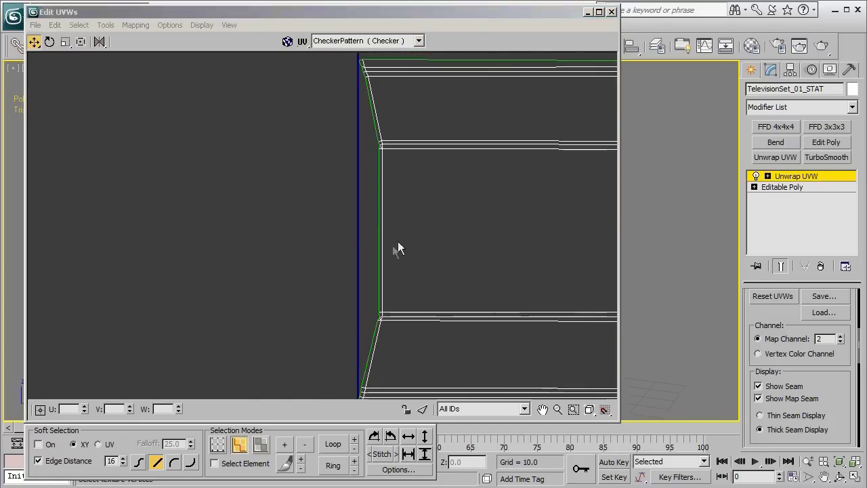
middle_drag(398, 241, 293, 273)
scroll(293, 272, down, 2)
Step: Select the left border edge of the back-panel shell's central rectangle and stitch the matching side piece onto it
drag(226, 171, 315, 338)
middle_drag(467, 213, 430, 283)
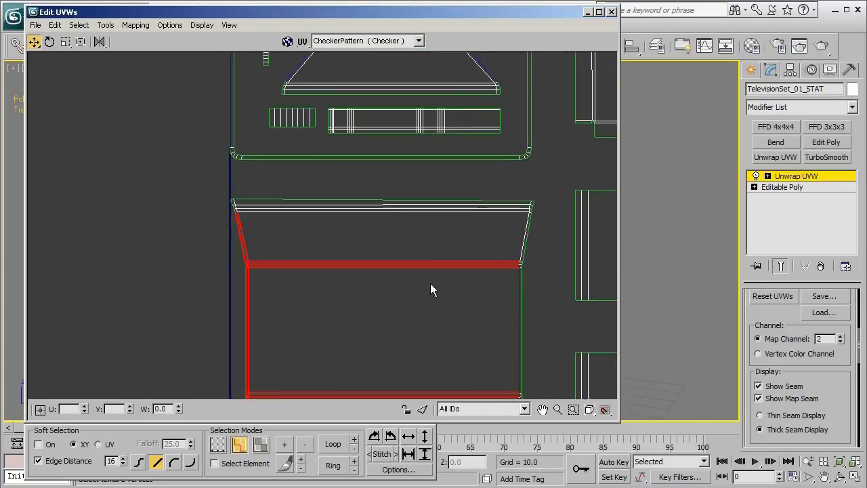
scroll(430, 283, down, 2)
middle_drag(287, 333, 345, 269)
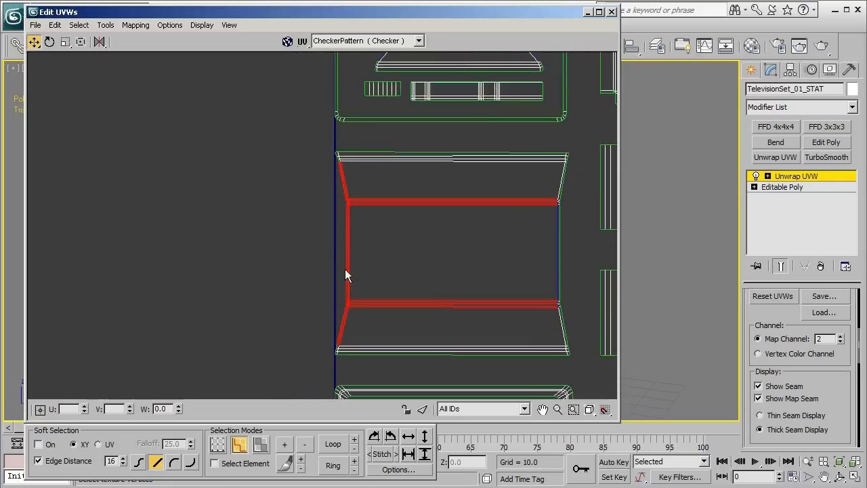
scroll(345, 269, up, 4)
drag(327, 235, 360, 260)
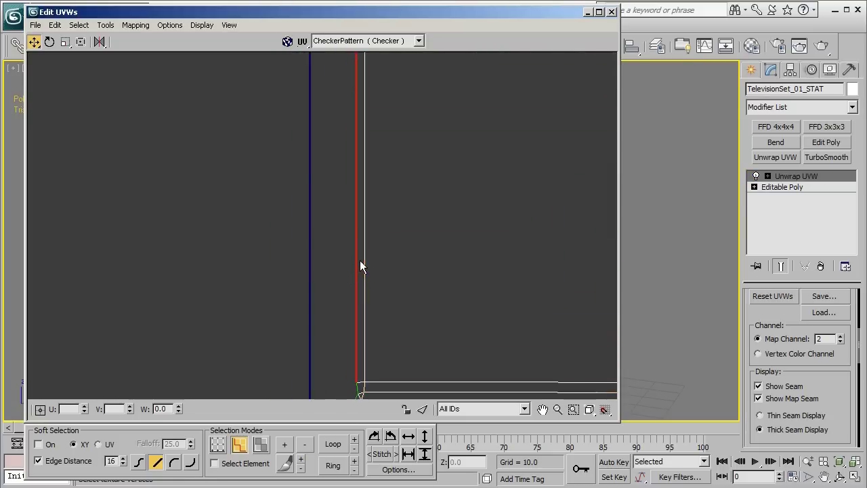
right_click(359, 260)
click(226, 319)
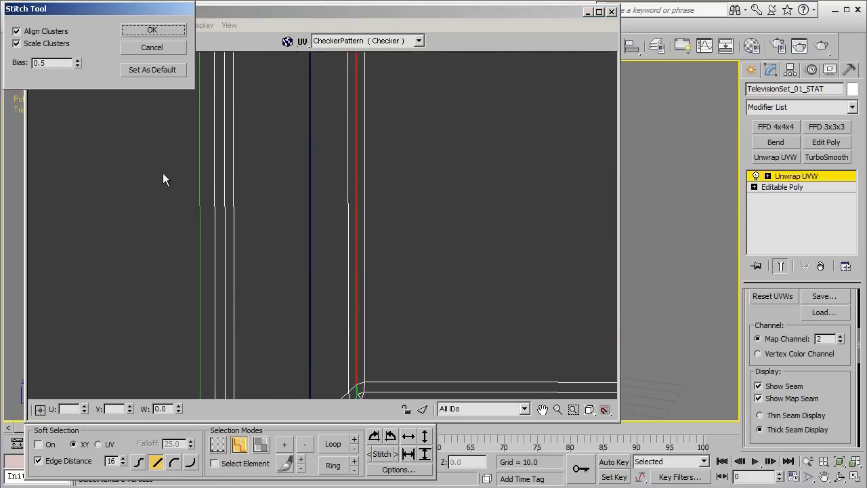
click(147, 48)
middle_drag(324, 221, 240, 255)
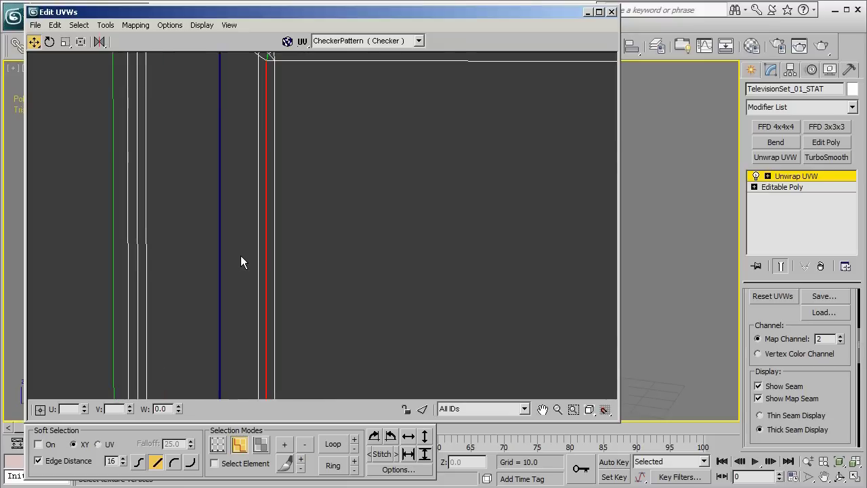
scroll(241, 256, down, 3)
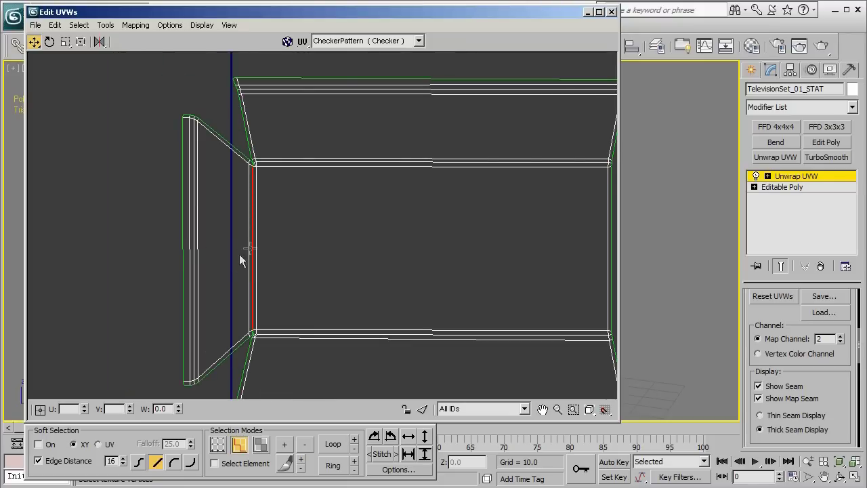
Step: Stitch the matching side piece onto the right border edge of the back-panel shell's central rectangle
middle_drag(423, 282, 186, 266)
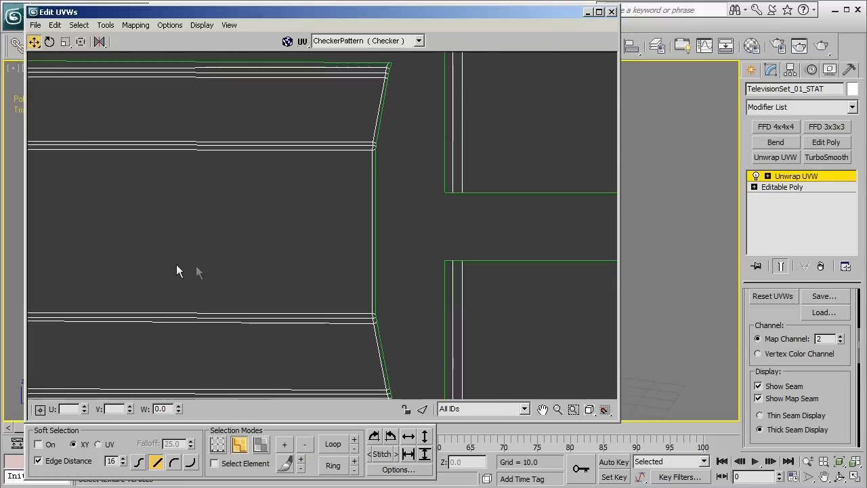
scroll(298, 284, up, 3)
click(423, 258)
right_click(447, 245)
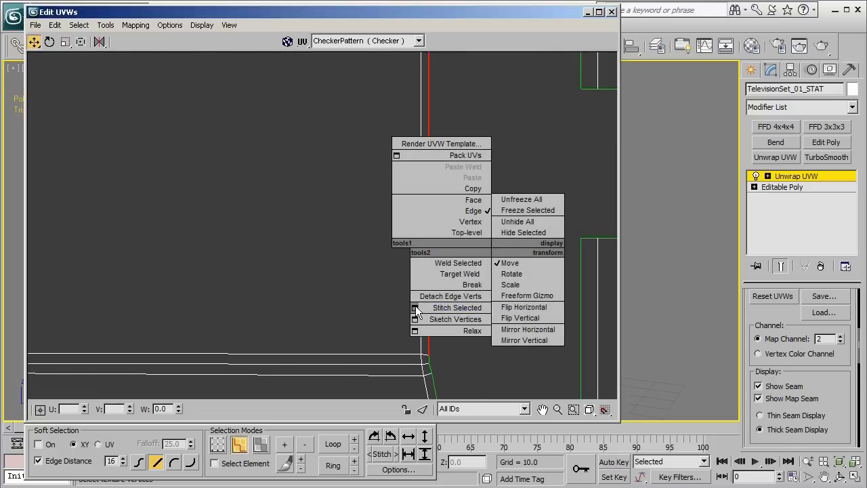
click(459, 305)
click(153, 31)
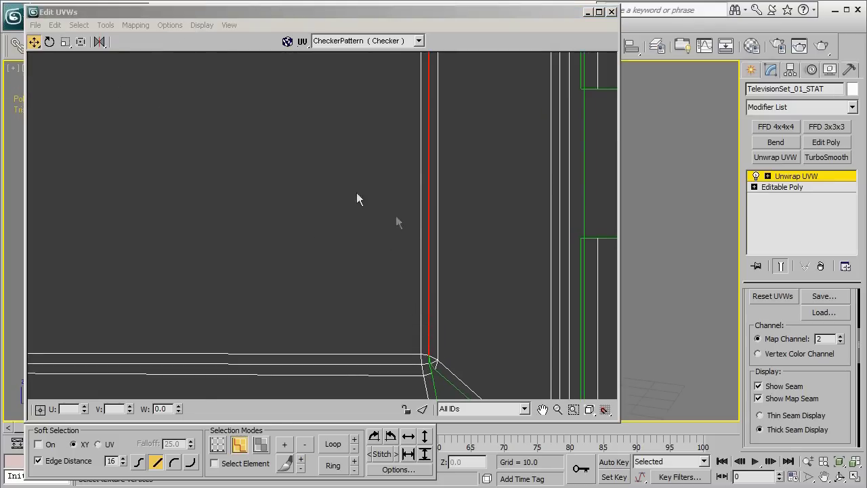
scroll(374, 285, down, 3)
scroll(374, 285, down, 4)
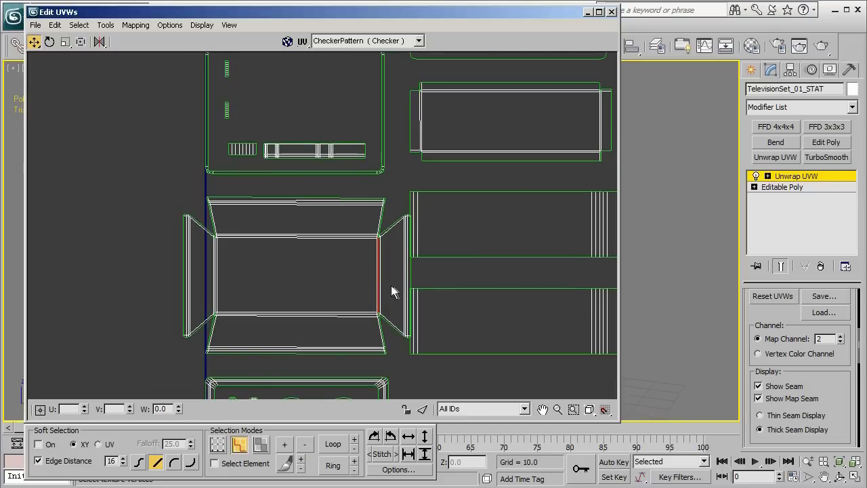
Step: Shrink the Edit UVWs window and move it aside to uncover the television in the perspective viewport
middle_drag(350, 284, 204, 284)
scroll(292, 277, down, 2)
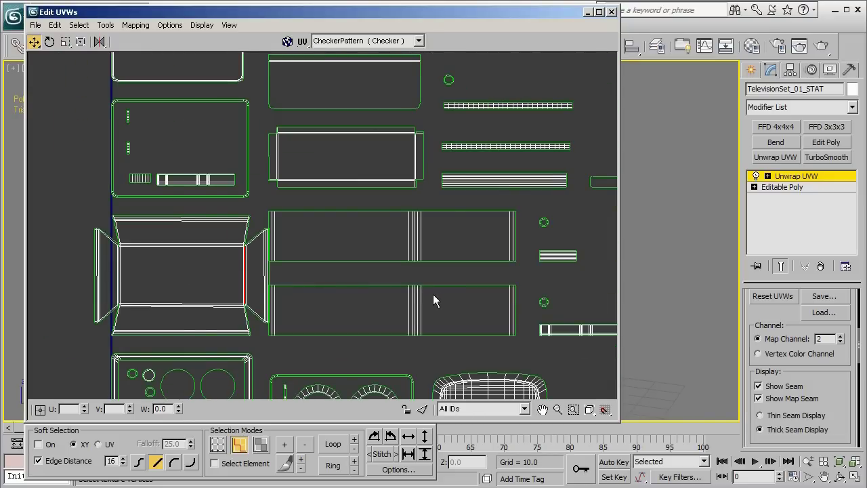
scroll(397, 301, down, 2)
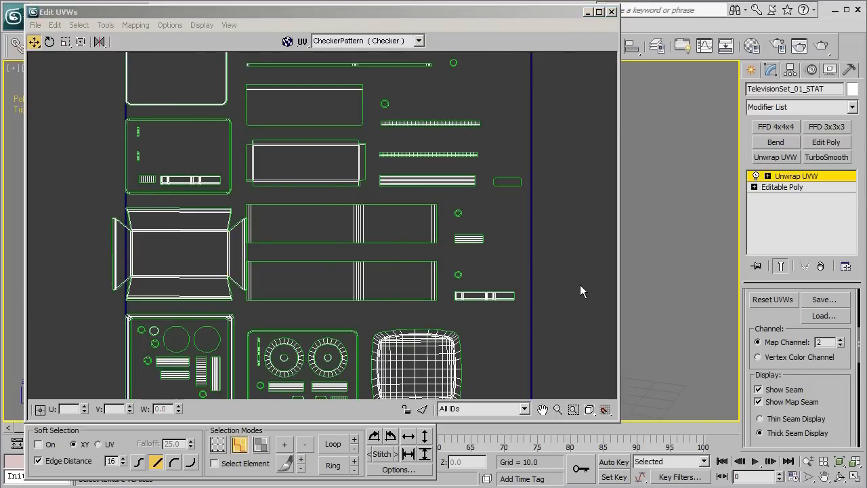
drag(619, 421, 490, 364)
drag(298, 17, 644, 45)
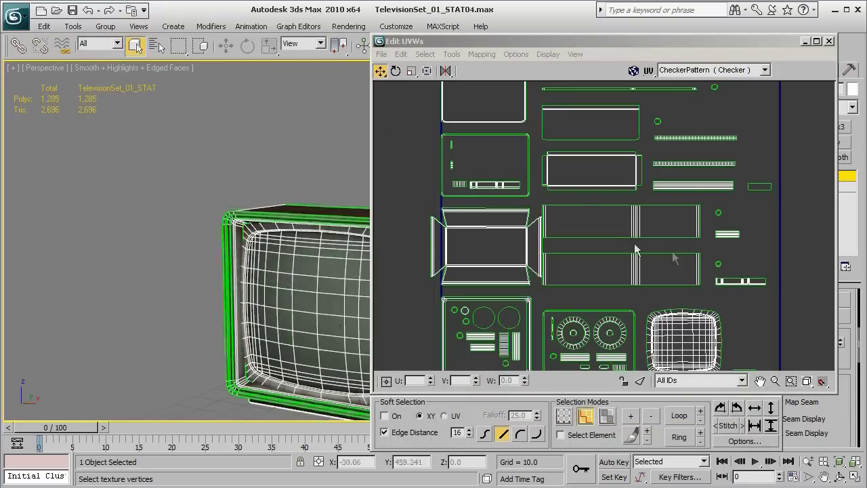
Step: Examine the television's front, sides, back and antenna against the UV shells to judge which parts need more lightmap space
middle_drag(319, 271, 178, 244)
middle_drag(709, 359, 668, 277)
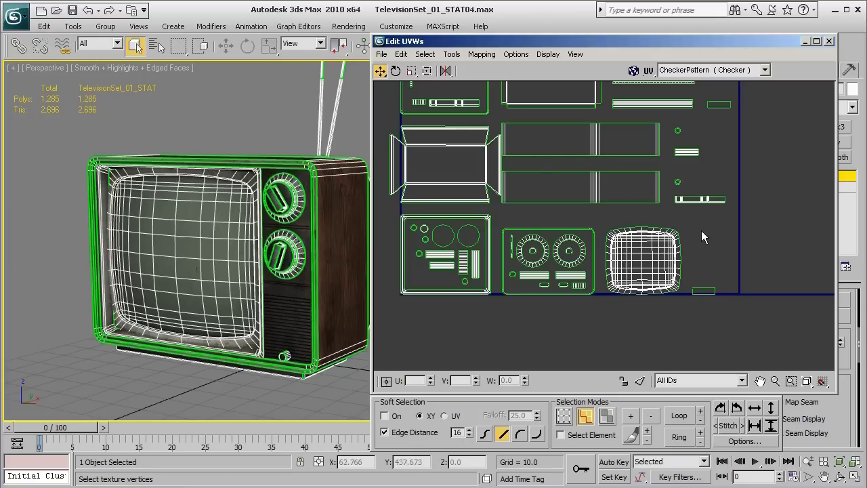
alt+middle_drag(243, 261, 212, 160)
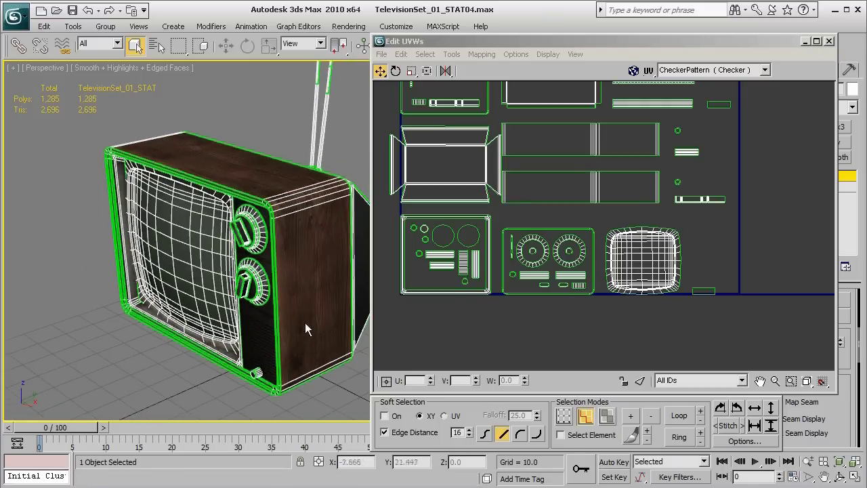
alt+middle_drag(305, 324, 203, 360)
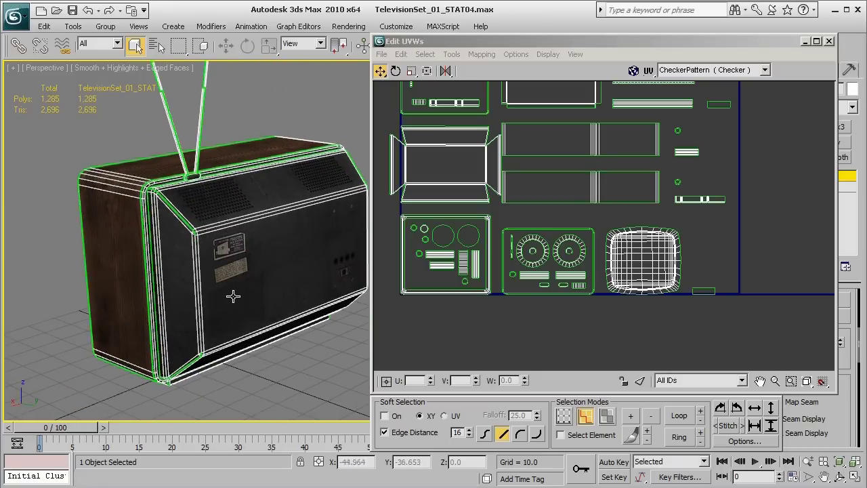
middle_drag(205, 170, 238, 269)
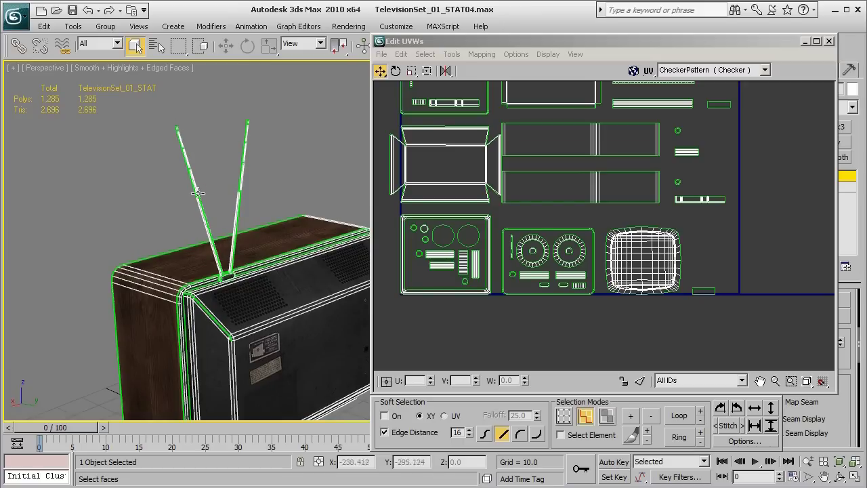
middle_drag(225, 209, 287, 271)
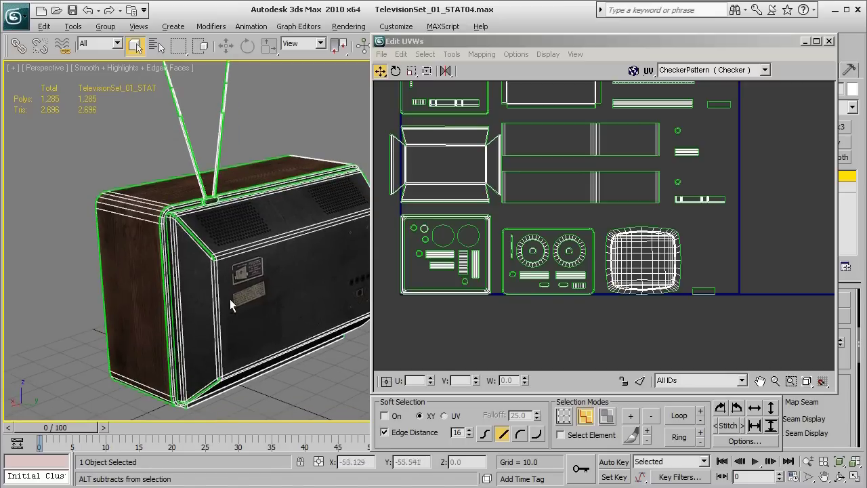
alt+middle_drag(230, 299, 353, 298)
middle_drag(694, 295, 657, 307)
scroll(650, 305, up, 3)
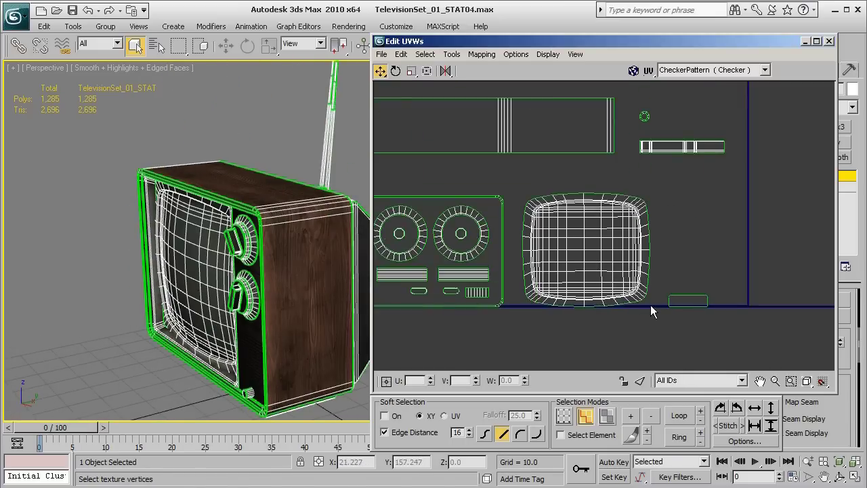
Step: Switch to face selection with Select Element enabled, then select the television screen's UV shell and scale it up uniformly
key(3)
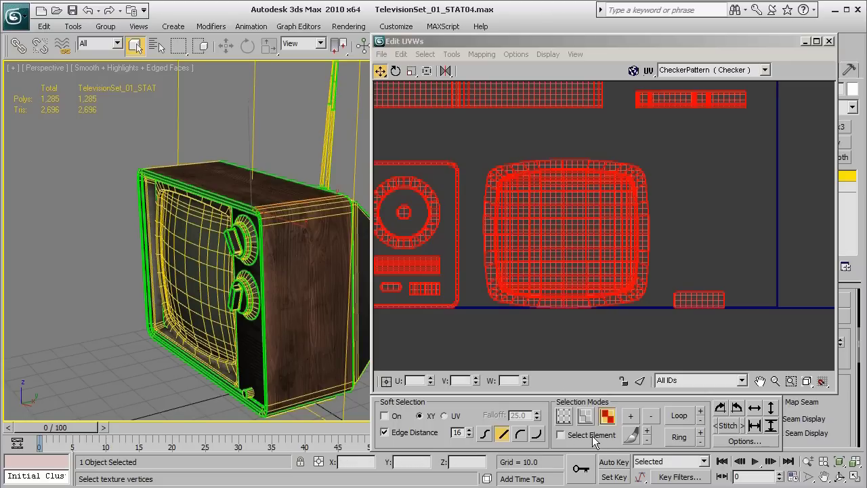
click(587, 248)
key(r)
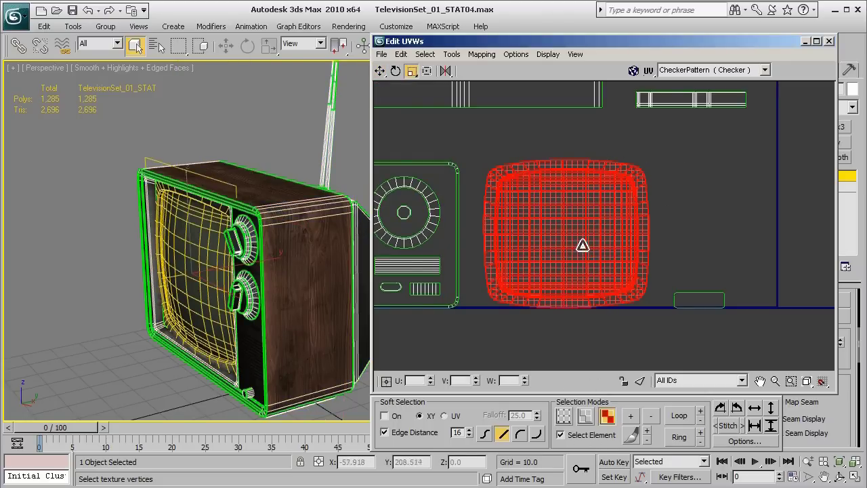
drag(577, 224, 594, 228)
key(w)
key(r)
Step: Select the two long wooden cabinet shells, scale them up uniformly and shift them right, away from the back-panel shell
scroll(594, 227, down, 6)
middle_drag(565, 217, 637, 302)
scroll(637, 303, up, 2)
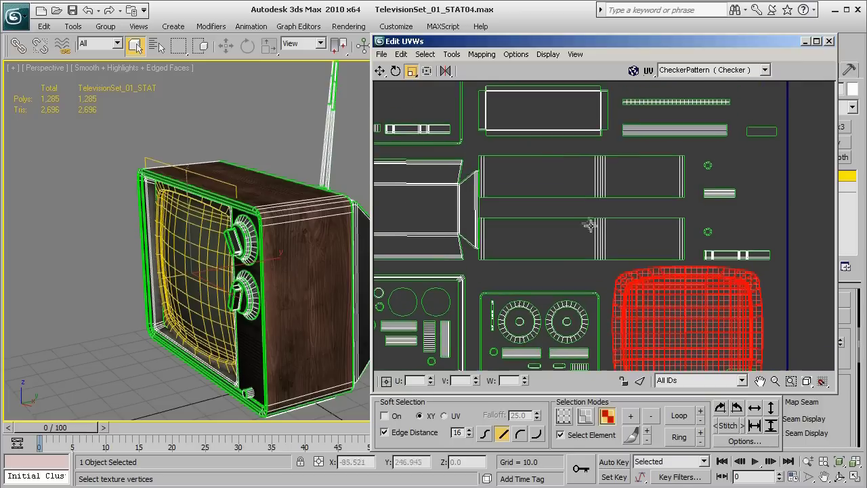
click(617, 242)
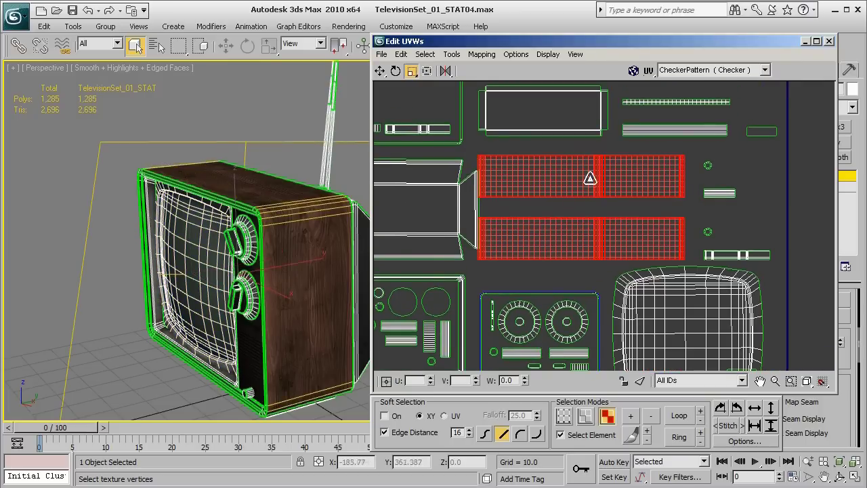
drag(591, 171, 663, 197)
key(e)
key(w)
middle_drag(504, 279, 650, 309)
Step: Select the stitched back-panel shell and scale it up uniformly, checking it against the television's rear
click(569, 271)
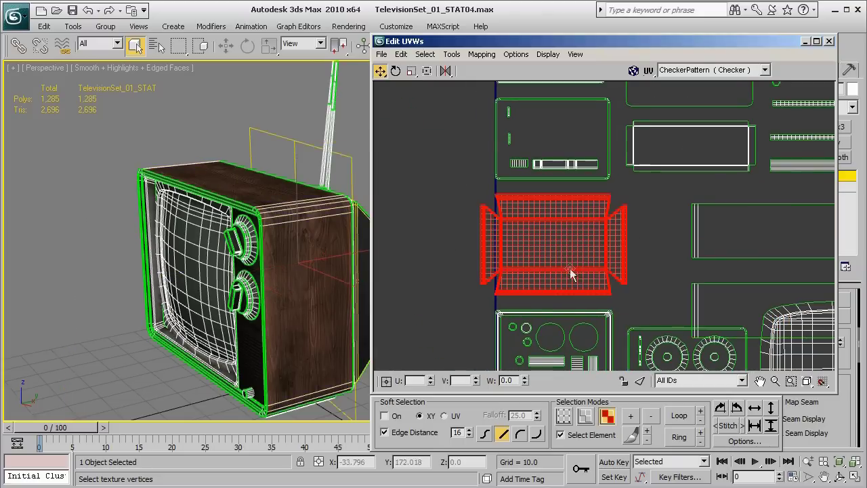
key(r)
drag(569, 247, 569, 220)
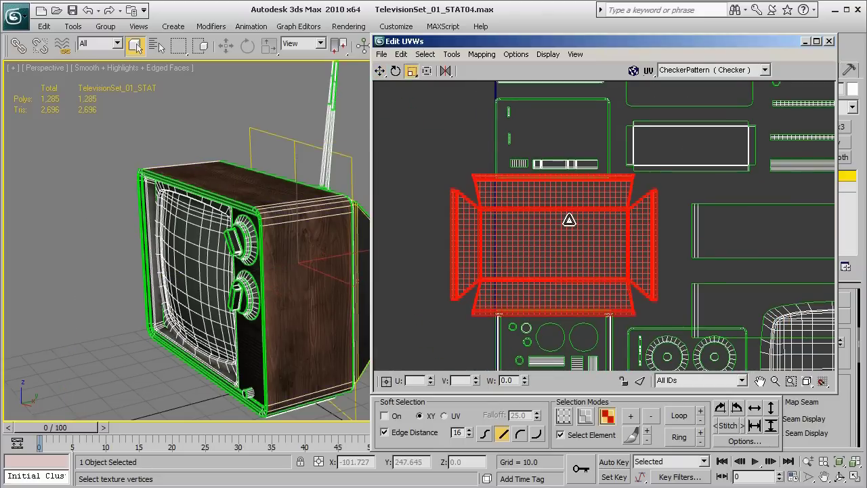
alt+middle_drag(316, 291, 211, 264)
middle_drag(702, 286, 602, 292)
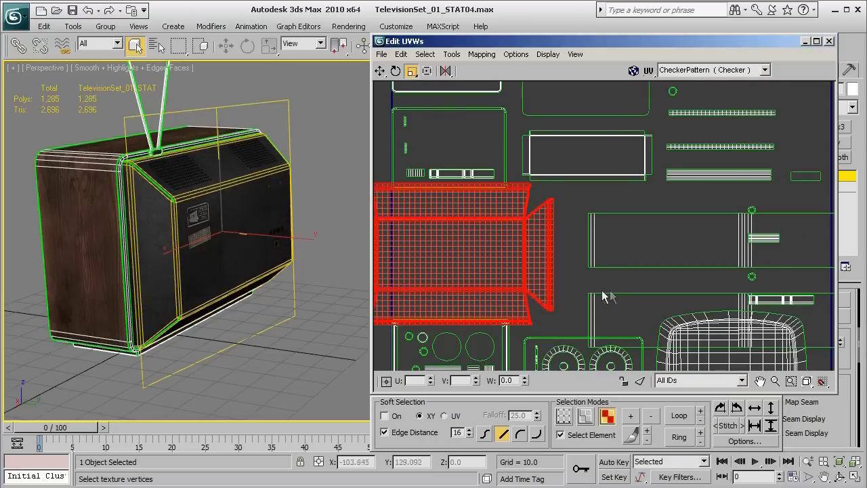
Step: Select all UV faces and repack them with Recursive Packing, adjusting the spacing and enabling Rotate Clusters
scroll(611, 292, down, 1)
scroll(611, 297, down, 2)
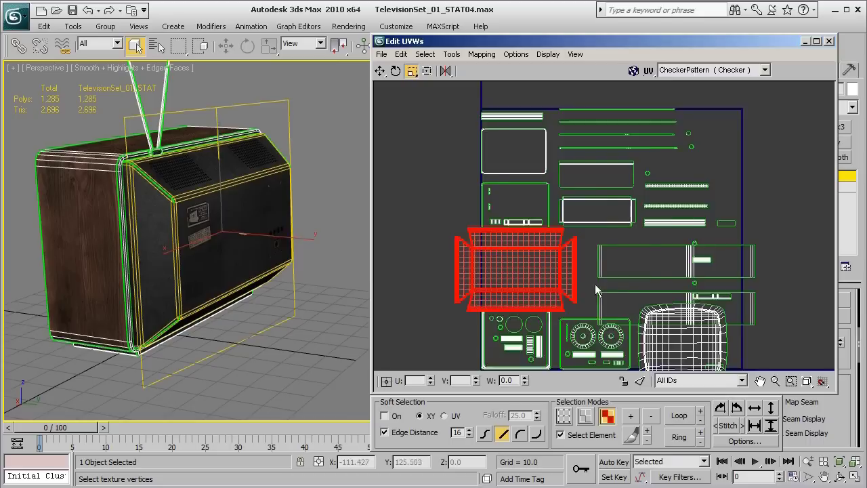
scroll(595, 284, down, 2)
click(710, 274)
drag(441, 104, 808, 360)
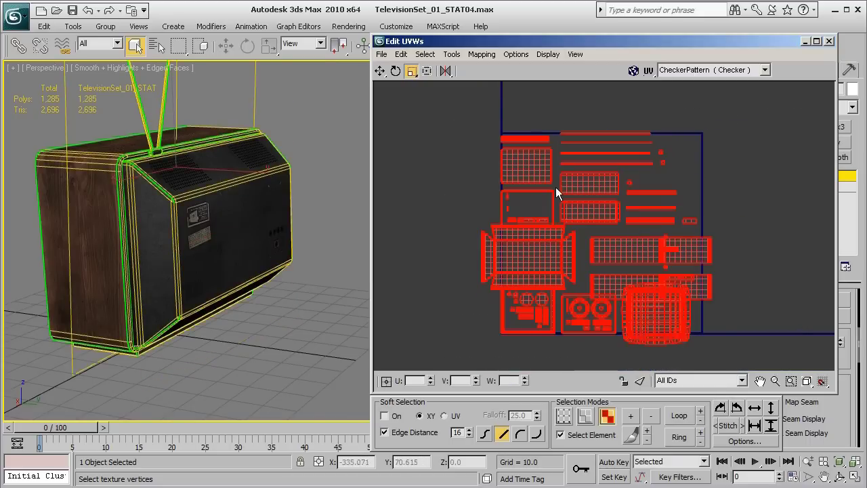
click(452, 60)
click(474, 200)
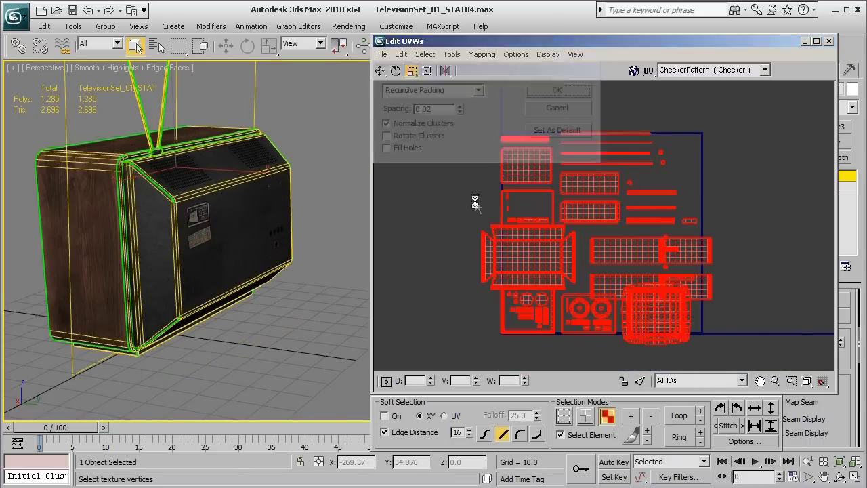
click(451, 110)
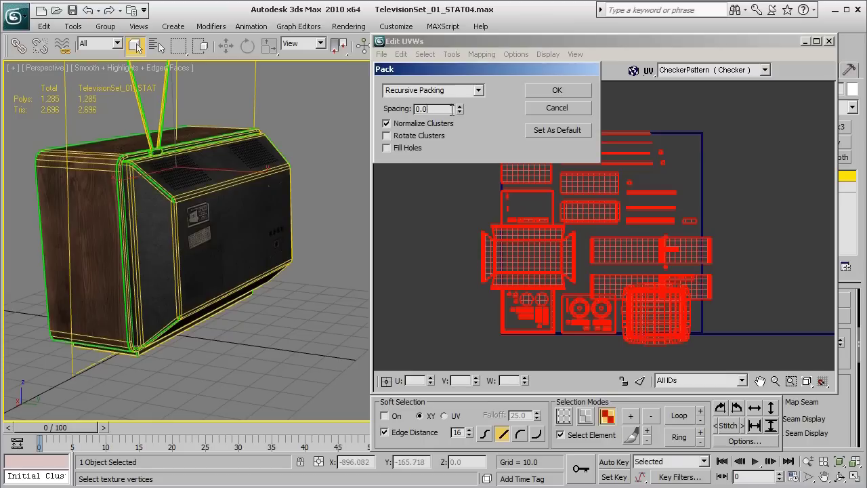
click(427, 135)
click(547, 91)
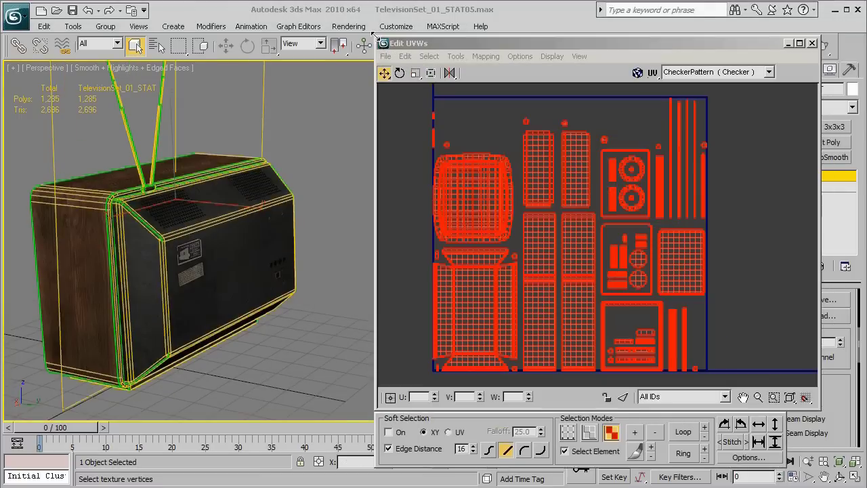
Step: Enlarge the Edit UVWs window to give the packed layout more room
drag(374, 36, 321, 2)
drag(752, 410, 752, 418)
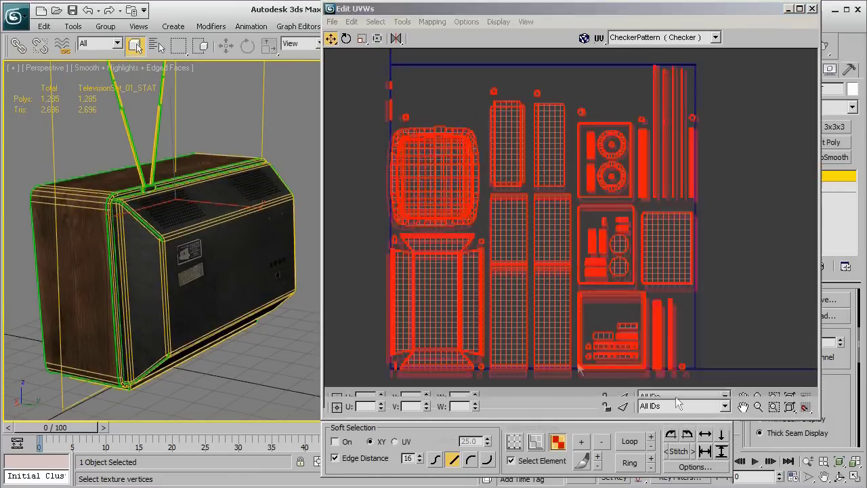
Step: Rotate the two narrow strip shells beyond the layout's left edge 90 degrees and enlarge them in the free space above the screen shell
scroll(387, 108, up, 5)
middle_drag(452, 207, 502, 331)
drag(403, 106, 463, 157)
drag(458, 147, 442, 244)
ctrl+drag(458, 251, 570, 221)
click(687, 433)
scroll(567, 200, up, 7)
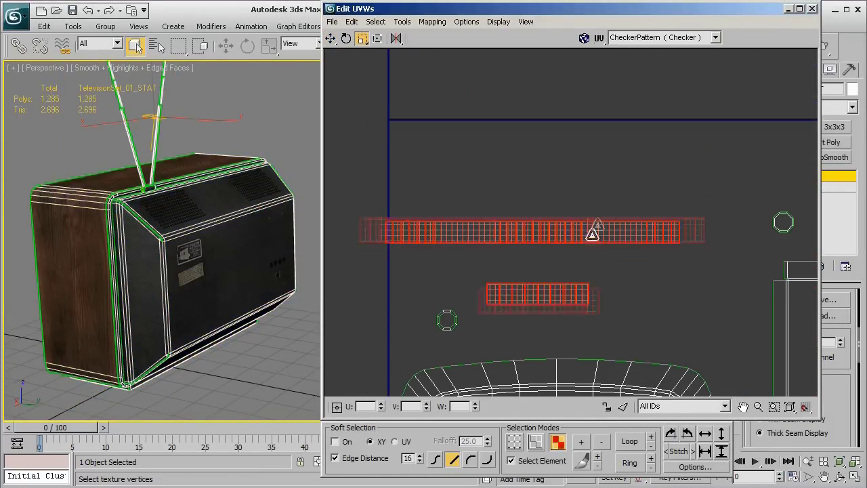
Step: Scale up the small octagonal shell above the screen shell uniformly
click(450, 325)
key(r)
drag(453, 325, 475, 282)
key(w)
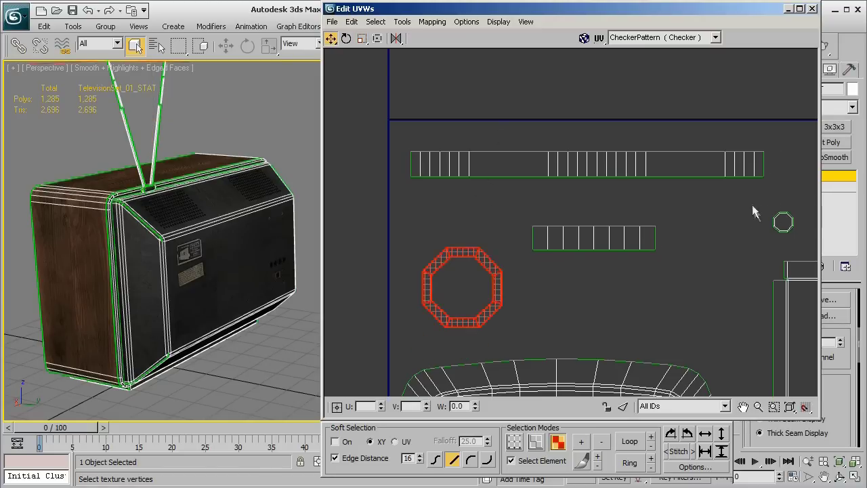
Step: Enlarge the small octagon above the first tall panel and move it into the gap beside the screen shell's upper corner
drag(785, 226, 710, 144)
key(r)
key(w)
drag(647, 244, 635, 232)
scroll(634, 238, down, 1)
middle_drag(635, 238, 384, 227)
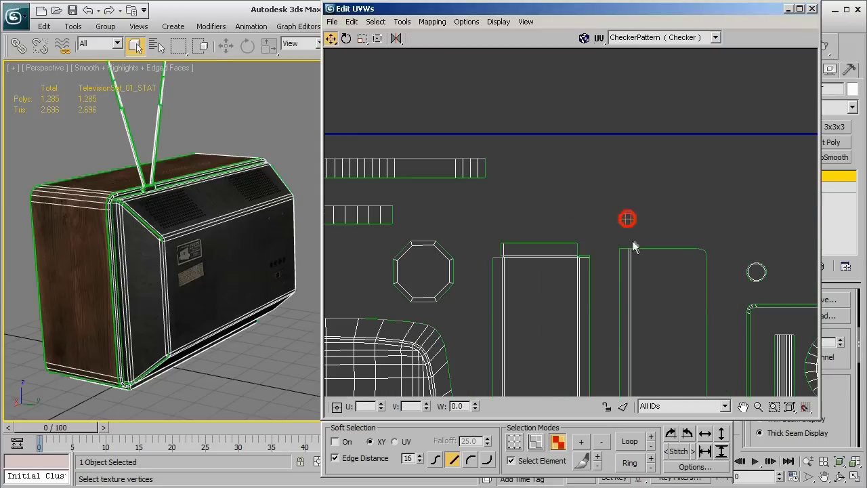
Step: Enlarge the small octagon above the second tall panel and shift it up and left into the free space
key(r)
drag(629, 227, 647, 169)
key(w)
drag(649, 215, 593, 188)
Step: Enlarge the small round shell above the dial frame and move it up into the empty area
middle_drag(593, 193, 496, 191)
click(658, 274)
key(r)
drag(658, 275, 699, 76)
key(w)
drag(671, 266, 668, 210)
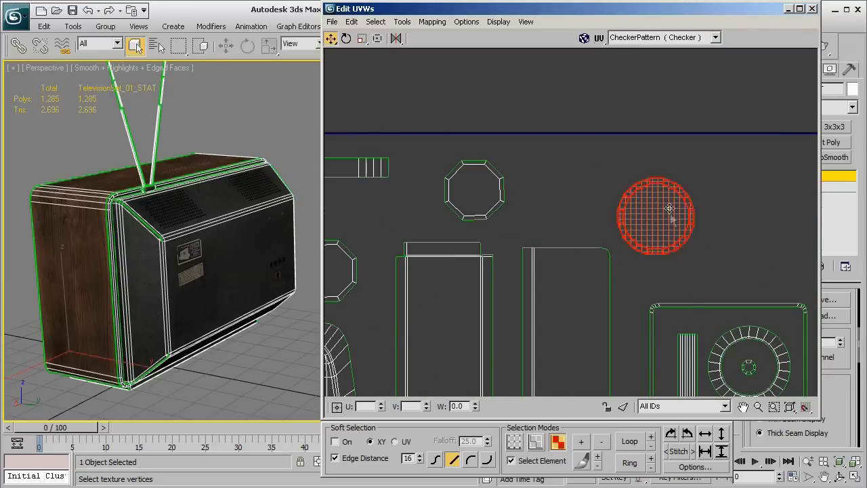
Step: Scale up the small octagon inside the upper dial ring and center it within the ring
middle_drag(766, 359, 526, 228)
scroll(527, 228, up, 3)
drag(504, 226, 517, 184)
key(w)
drag(501, 255, 512, 254)
Step: Select the two vertical striped shells beside the dial rings and enlarge them within their frame
middle_drag(512, 255, 655, 224)
drag(504, 254, 536, 329)
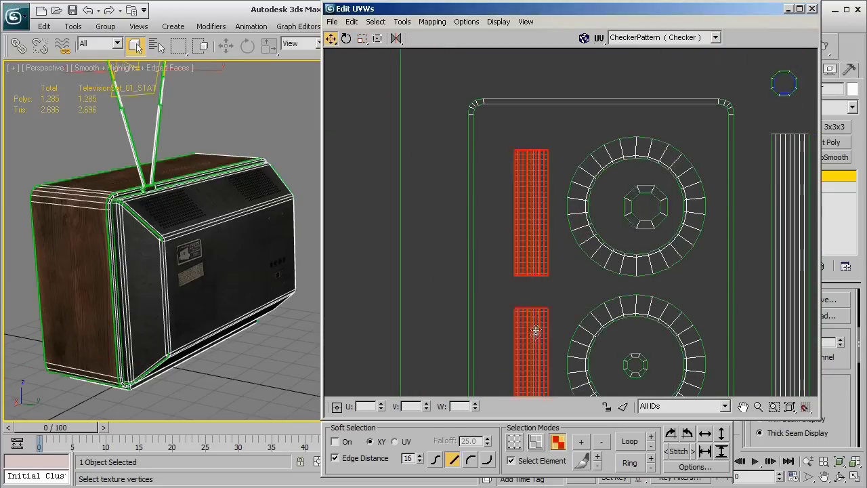
scroll(539, 153, down, 2)
key(r)
drag(536, 216, 505, 207)
key(w)
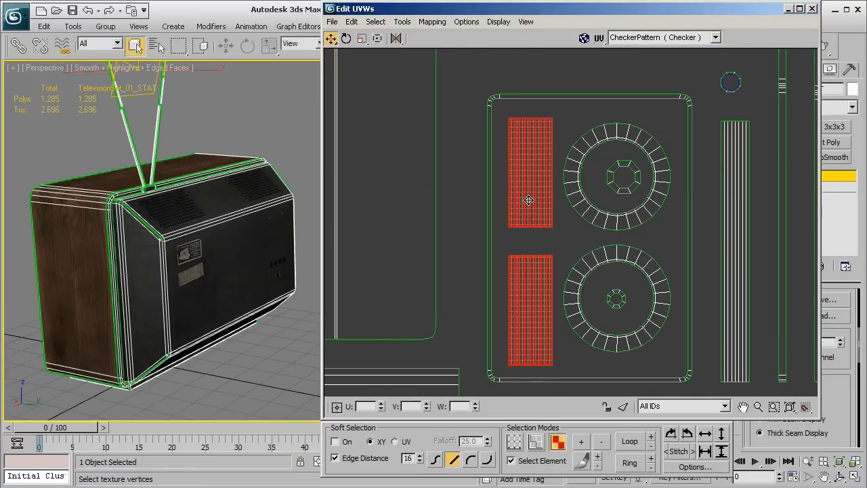
Step: Scale up the small octagon inside the lower dial ring
middle_drag(631, 288, 586, 292)
scroll(586, 292, up, 1)
click(578, 298)
key(r)
drag(577, 298, 593, 219)
key(w)
Step: Reposition the round shell above the dial frame and scale it up further
scroll(590, 287, down, 4)
middle_drag(589, 284, 636, 339)
scroll(637, 338, up, 1)
drag(609, 121, 571, 169)
key(r)
drag(569, 191, 567, 163)
Step: Enlarge the small octagon above the vertical striped shell and move it up beside the round shell
click(635, 234)
key(r)
key(w)
drag(638, 235, 608, 169)
key(r)
drag(608, 169, 611, 141)
key(w)
Step: Spread the long thin vertical strips apart horizontally near the layout's upper-right corner
middle_drag(670, 224, 575, 225)
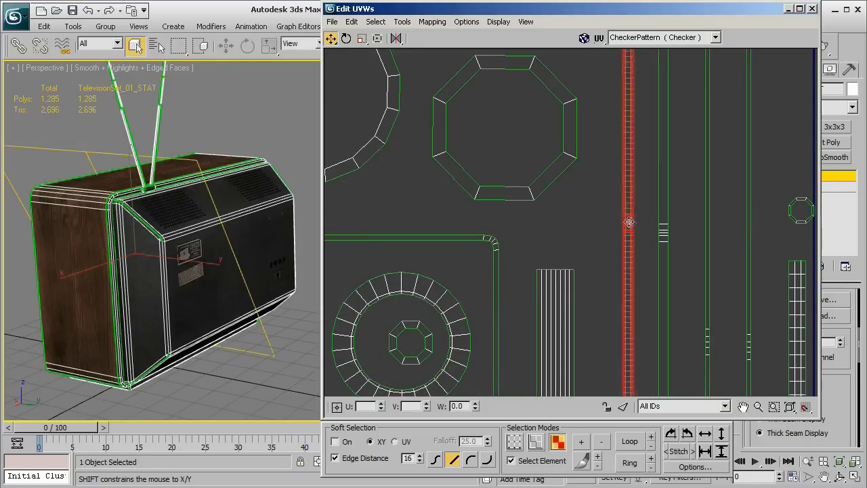
drag(628, 221, 636, 222)
ctrl+click(665, 259)
mouse_move(665, 259)
mouse_down()
mouse_move(690, 260)
mouse_move(657, 262)
mouse_up()
ctrl+click(708, 289)
drag(709, 289, 733, 289)
Step: Select the four long thin vertical strips and widen them horizontally only
drag(673, 287, 757, 305)
key(r)
shift+drag(751, 304, 696, 305)
scroll(695, 303, down, 3)
scroll(684, 302, up, 2)
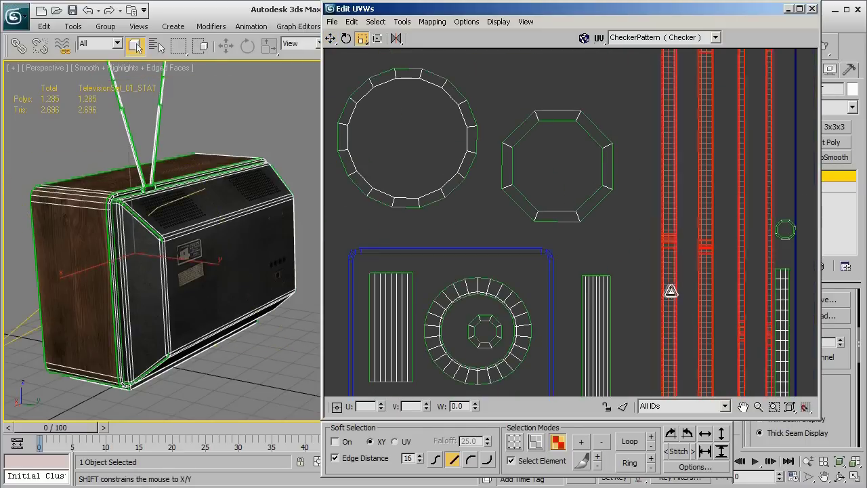
Step: Move the small octagon near the layout's right border inside the large octagonal ring and enlarge it
scroll(670, 291, down, 2)
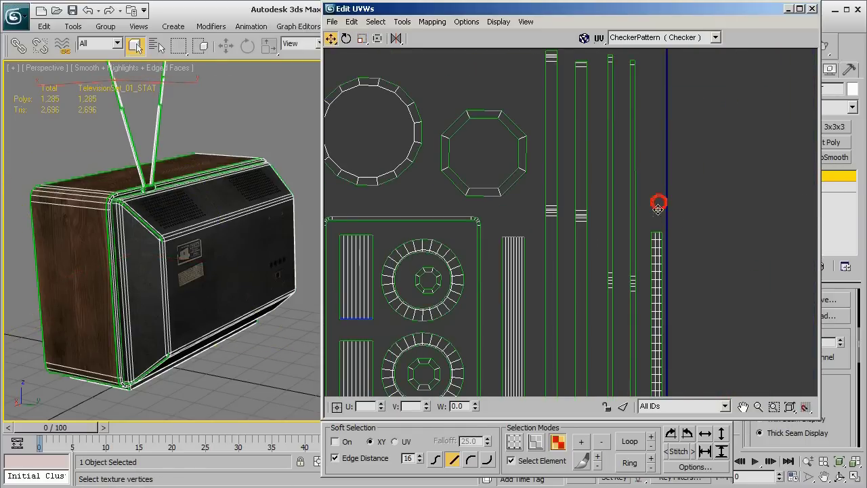
scroll(483, 165, up, 3)
click(494, 124)
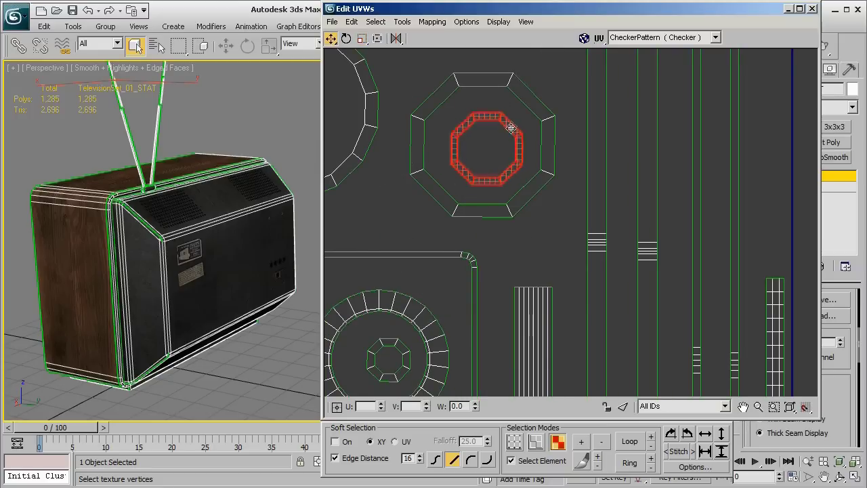
Step: Shift the narrow gridded strip slightly closer to the layout's right border
scroll(604, 244, down, 5)
click(594, 219)
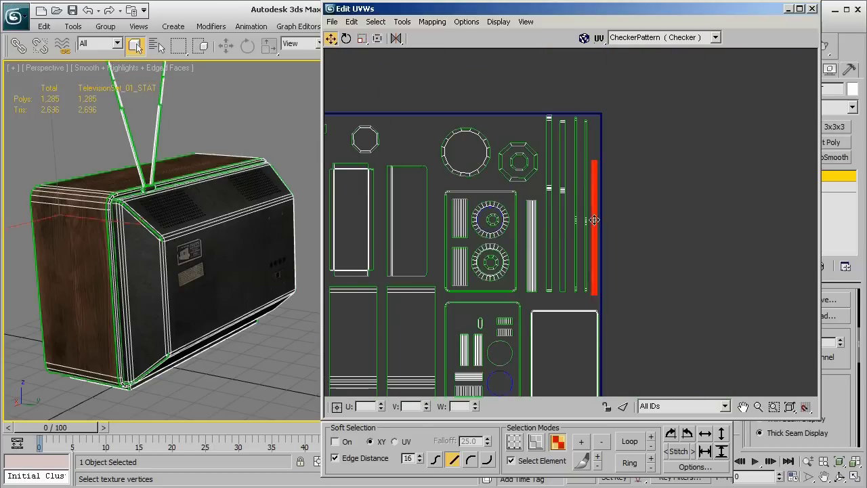
drag(594, 220, 597, 219)
Step: Scale up the large rounded rectangular shell below the thin strips to fill its gap
scroll(586, 384, up, 3)
middle_drag(586, 384, 592, 257)
click(592, 257)
key(r)
shift+drag(555, 233, 552, 222)
key(w)
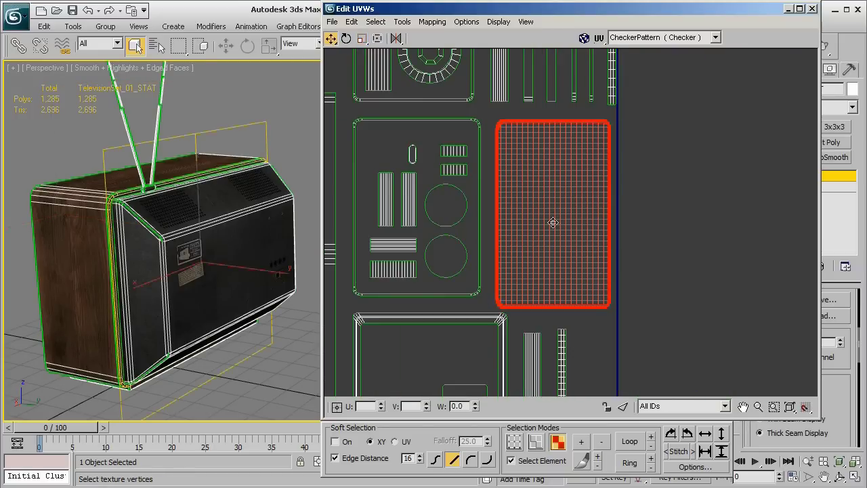
Step: Adjust the spacing of the two small horizontal striped shells inside the middle frame
scroll(648, 277, up, 2)
click(608, 189)
scroll(581, 301, up, 3)
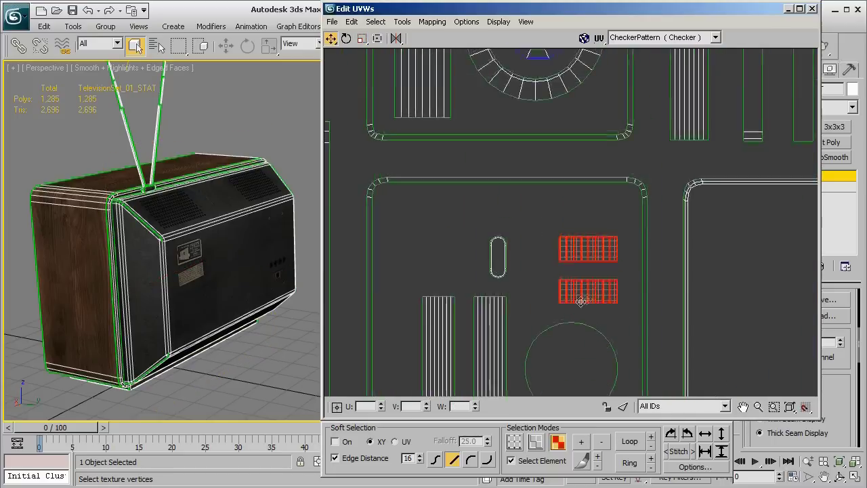
scroll(587, 298, up, 2)
click(575, 237)
drag(574, 237, 576, 248)
click(588, 276)
click(580, 230)
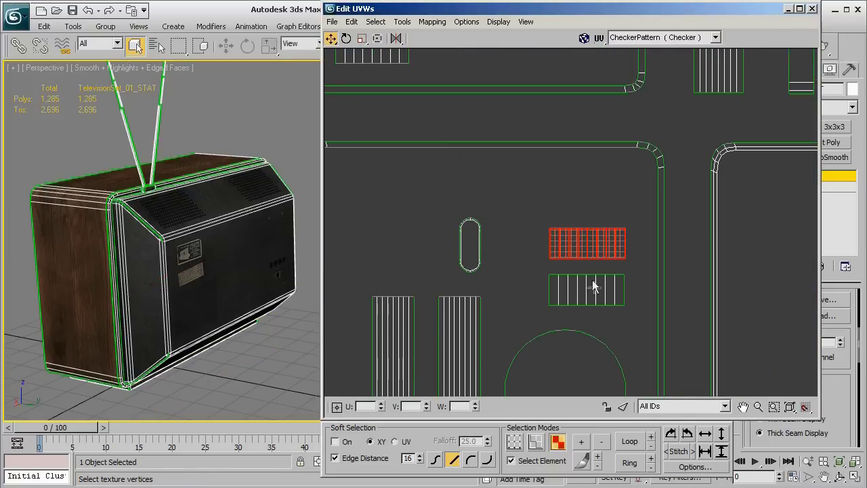
Step: Enlarge both small horizontal striped shells and move them up within the middle frame
drag(569, 208, 602, 290)
drag(603, 290, 579, 195)
key(r)
key(w)
drag(578, 195, 592, 201)
Step: Rotate the small pill-shaped shell in the middle frame by +90 degrees and scale it up
drag(440, 195, 502, 278)
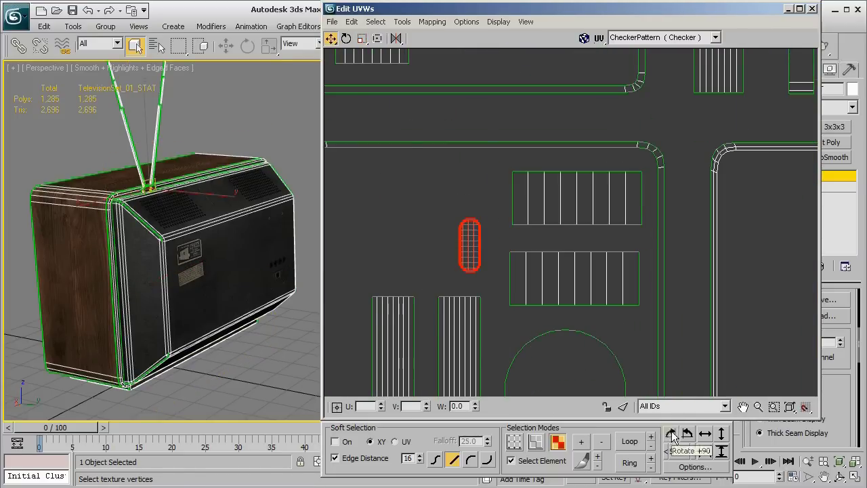
click(671, 437)
key(r)
drag(445, 237, 445, 170)
Step: Enlarge the striped shells near the pill-shaped shell to use more of the middle frame
middle_drag(415, 213, 535, 250)
scroll(523, 223, down, 3)
scroll(517, 237, up, 2)
drag(489, 220, 563, 260)
key(r)
key(w)
Step: Shift the upper rounded rectangle left in the bottom frame and place the two small octagons beside it
scroll(568, 186, down, 4)
scroll(577, 298, up, 4)
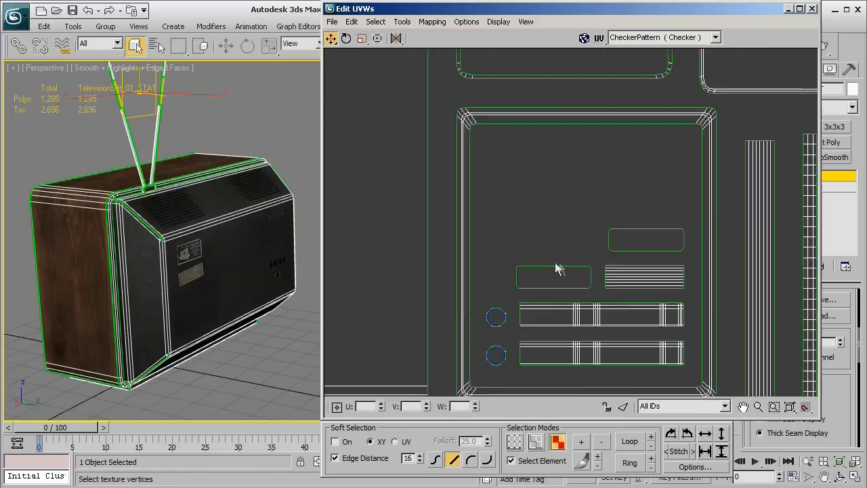
scroll(555, 269, up, 2)
drag(668, 240, 590, 240)
click(488, 333)
drag(488, 332, 681, 239)
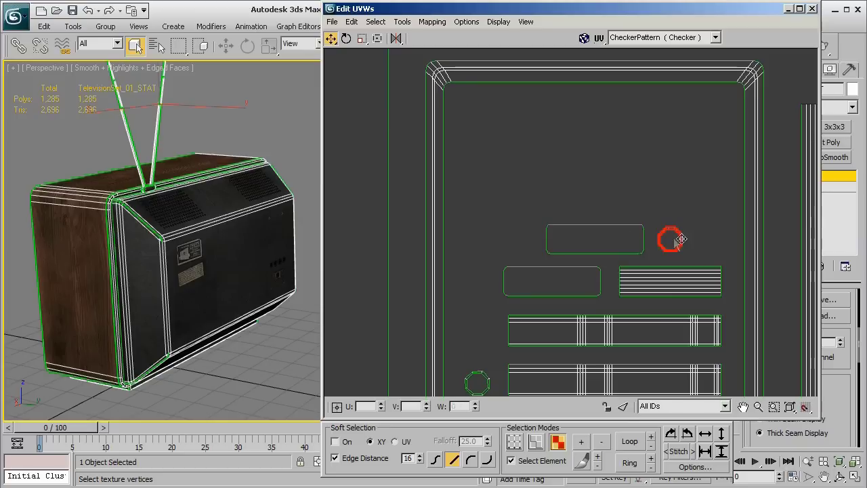
ctrl+click(609, 228)
drag(610, 229, 578, 226)
click(487, 386)
drag(488, 386, 684, 239)
scroll(591, 234, down, 3)
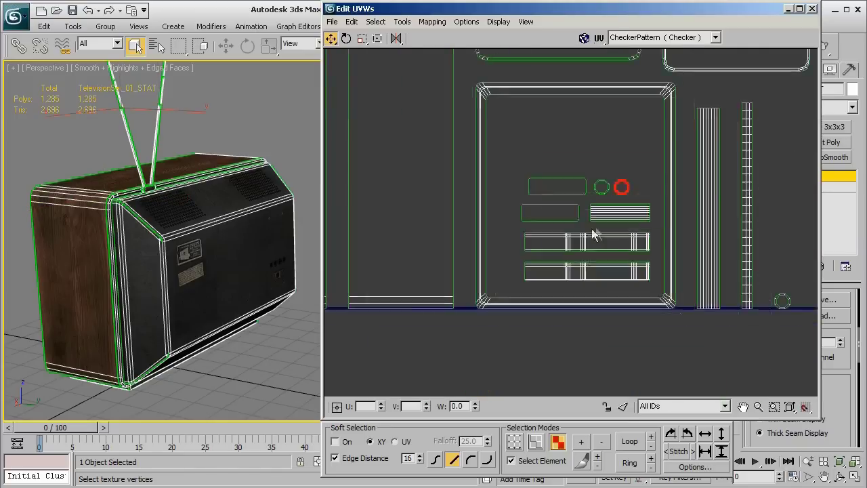
Step: Enlarge the striped shells inside the bottom frame and the octagon and two vertical strips beside it
scroll(593, 234, up, 2)
key(ctrl+a)
drag(605, 271, 606, 248)
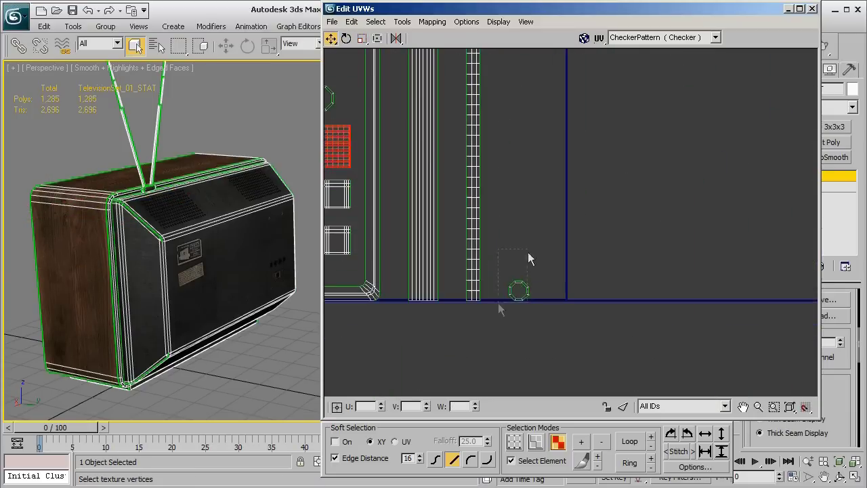
click(520, 274)
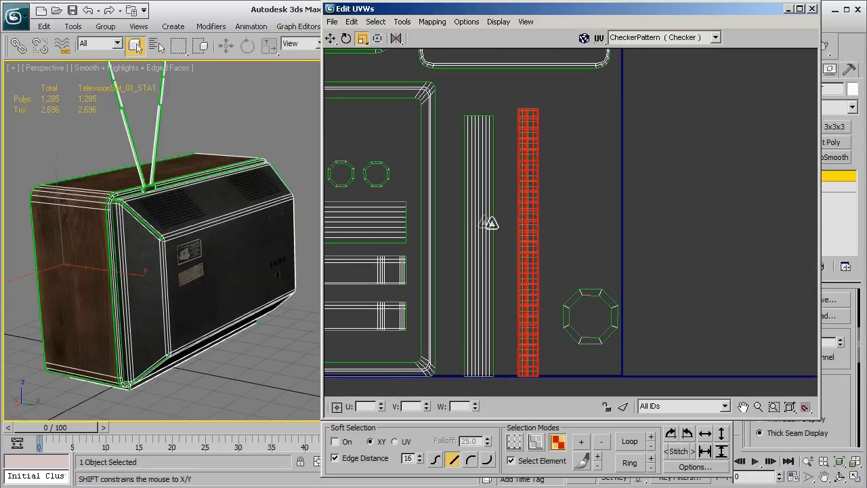
drag(490, 223, 527, 197)
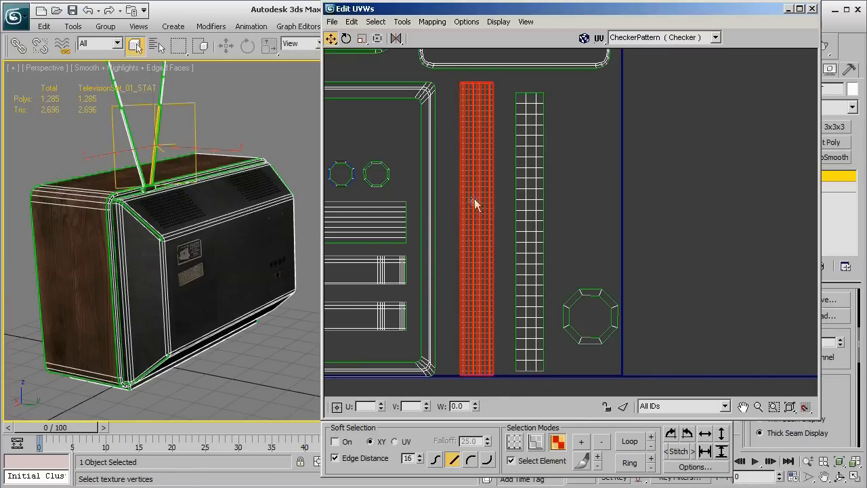
Step: Enlarge and reposition the small octagonal shells at the corners of the back-panel shell
click(557, 296)
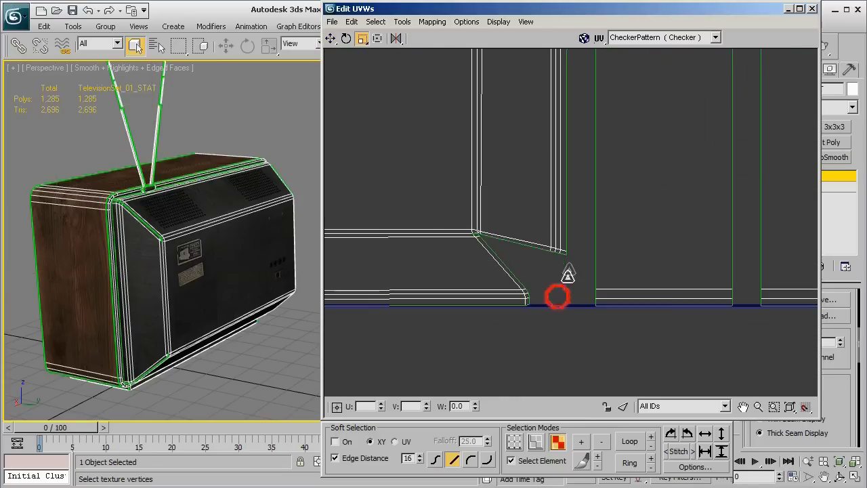
click(513, 244)
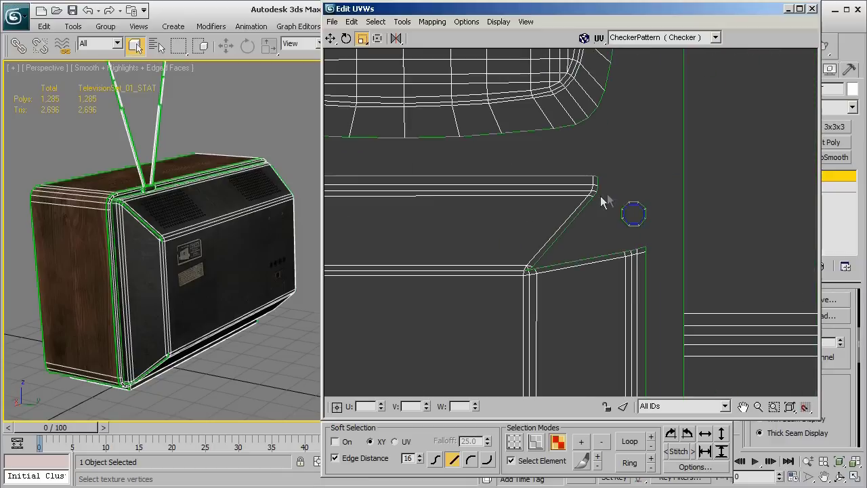
drag(642, 215, 649, 172)
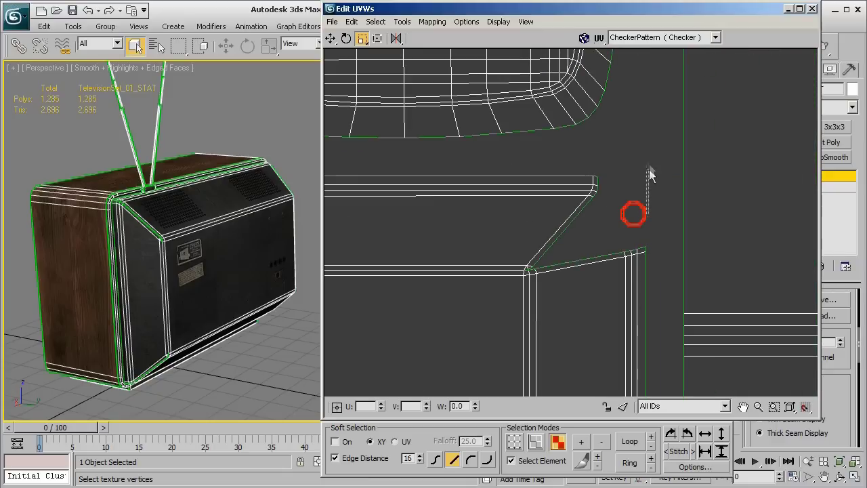
drag(647, 221, 641, 144)
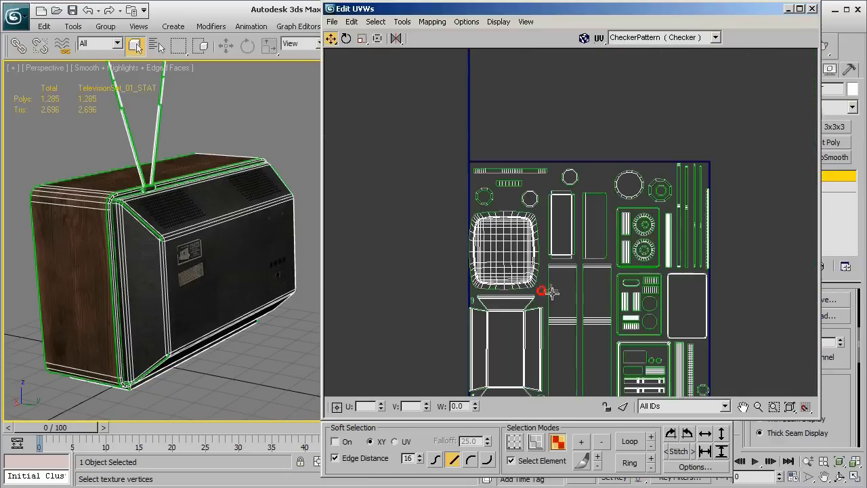
click(641, 128)
Step: Enlarge the small pill-shaped shell in the space above the second tall panel and widen it horizontally
click(487, 333)
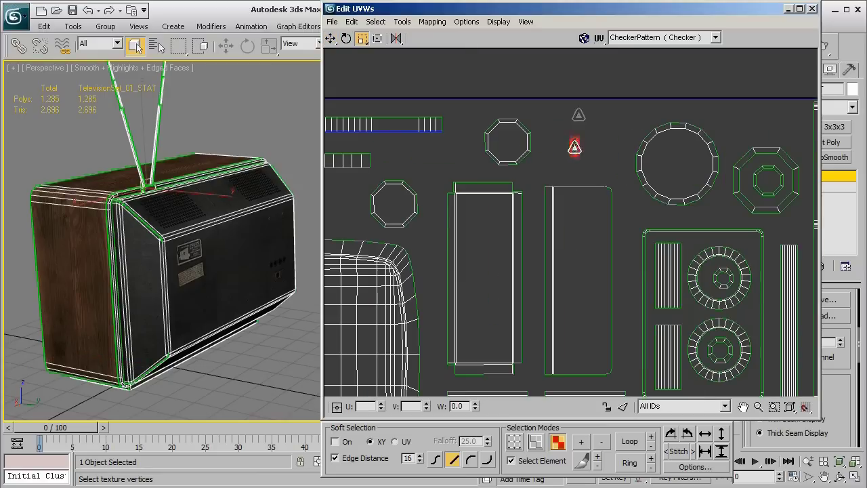
drag(575, 146, 601, 45)
scroll(577, 161, up, 2)
shift+drag(560, 145, 596, 145)
Step: Stretch the octagon above the first tall panel horizontally and shift it slightly left
click(477, 134)
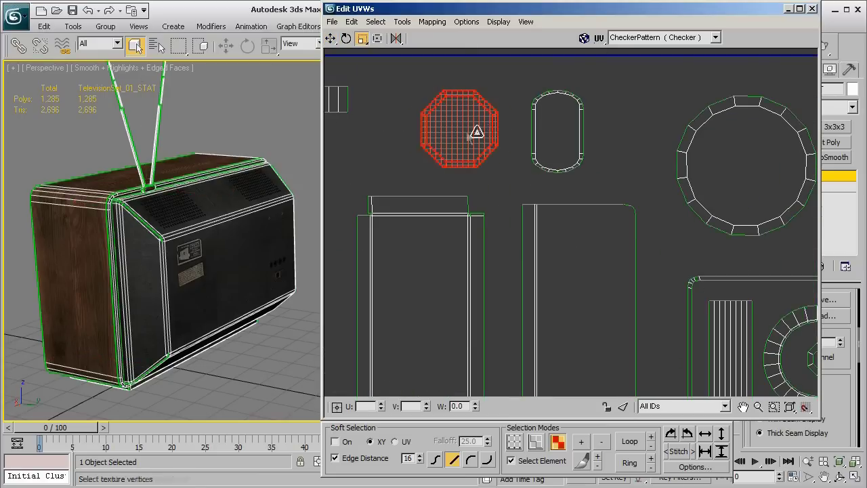
shift+drag(476, 134, 501, 133)
click(330, 38)
drag(469, 139, 453, 138)
Step: Stretch and reposition the short strip shell in the layout's upper-left area
middle_drag(454, 138, 713, 130)
click(433, 153)
shift+drag(433, 153, 491, 149)
key(r)
shift+drag(500, 137, 479, 135)
middle_drag(479, 134, 521, 118)
drag(575, 221, 576, 217)
key(w)
Step: Select the two long horizontal strips in the bottom frame and increase their height only
scroll(574, 233, down, 6)
middle_drag(599, 362, 555, 201)
scroll(584, 249, up, 1)
middle_drag(754, 330, 629, 270)
scroll(628, 279, up, 4)
drag(563, 242, 478, 109)
key(r)
shift+drag(495, 176, 496, 161)
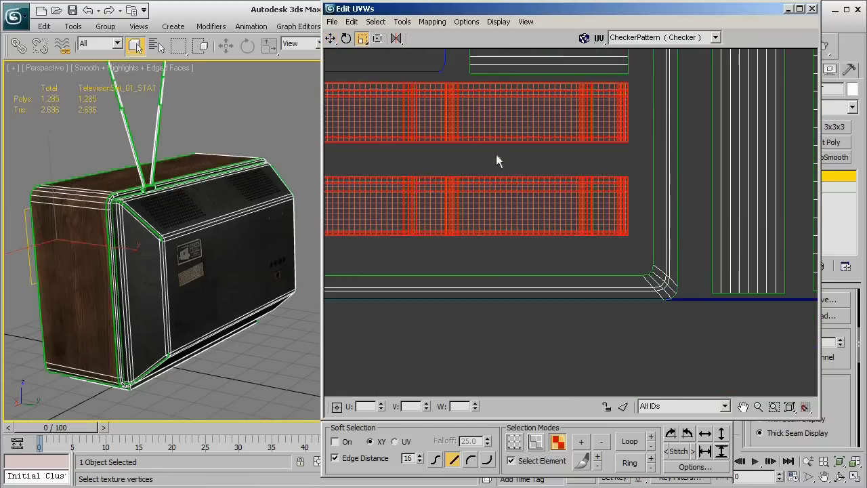
Step: Move the long horizontal strips down slightly to even out the spacing inside the bottom frame
key(w)
click(485, 125)
drag(485, 125, 485, 134)
middle_drag(485, 134, 623, 162)
drag(567, 109, 603, 251)
drag(598, 174, 598, 187)
scroll(478, 269, down, 6)
click(708, 211)
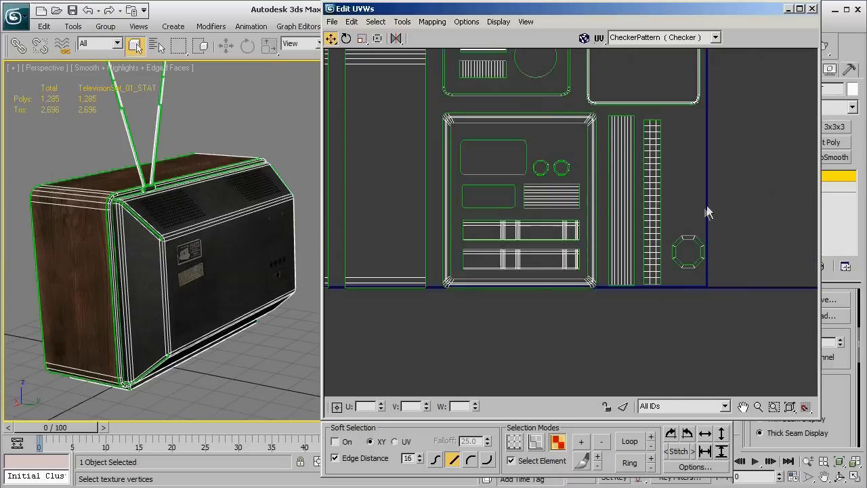
Step: Move the octagon in the layout's lower-right corner closer to the border and stretch it vertically
scroll(706, 209, up, 3)
drag(662, 226, 682, 231)
key(r)
key(w)
scroll(682, 231, down, 3)
middle_drag(667, 81, 655, 235)
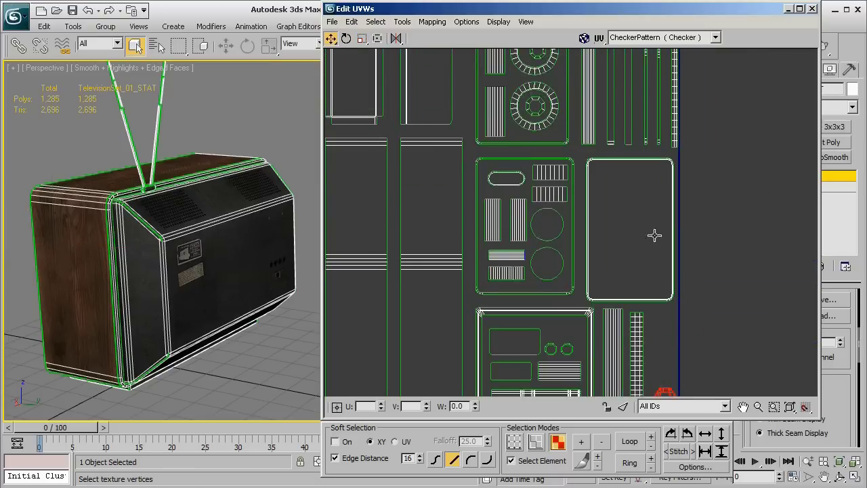
Step: Reposition the pill-shaped shell in the middle frame and increase its height only
scroll(539, 193, up, 4)
drag(443, 148, 455, 116)
key(r)
shift+drag(459, 144, 459, 126)
key(w)
scroll(476, 211, down, 6)
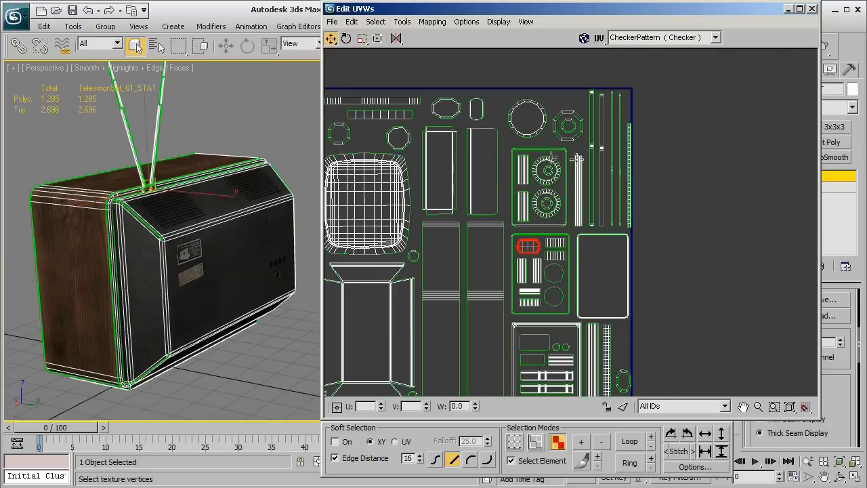
Step: Move the small octagon beside the screen shell into the gap between the two upper octagons and enlarge it to match them
click(685, 145)
key(z)
scroll(466, 118, up, 4)
click(586, 334)
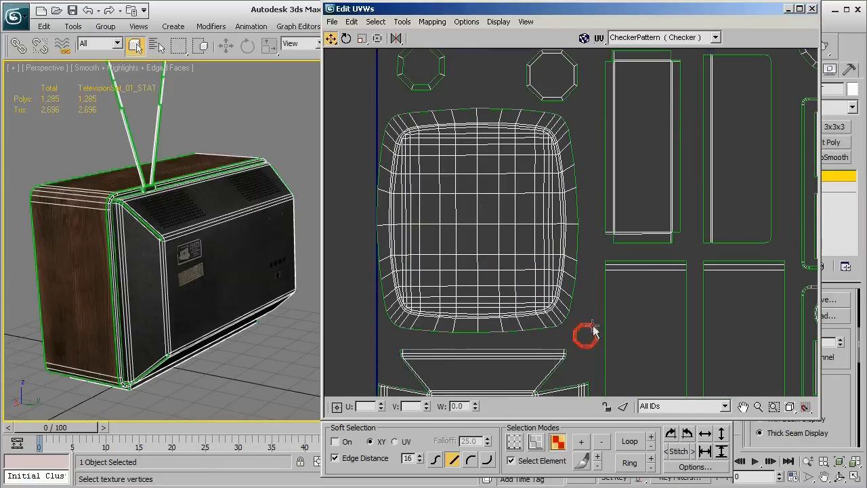
click(496, 71)
scroll(498, 70, up, 2)
middle_drag(498, 70, 546, 269)
key(r)
drag(555, 259, 532, 232)
key(w)
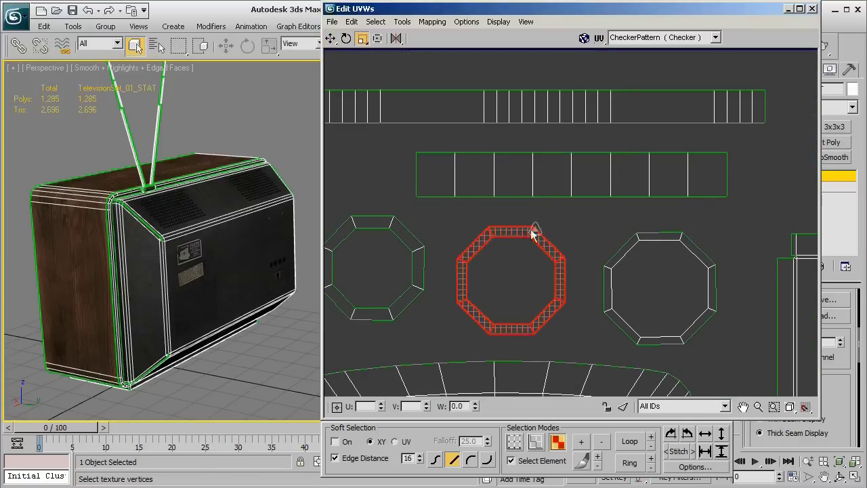
Step: Enlarge the strip of squares above the three octagons and reposition it under the top strip
scroll(539, 230, down, 3)
drag(552, 159, 574, 187)
key(w)
drag(580, 189, 592, 207)
key(r)
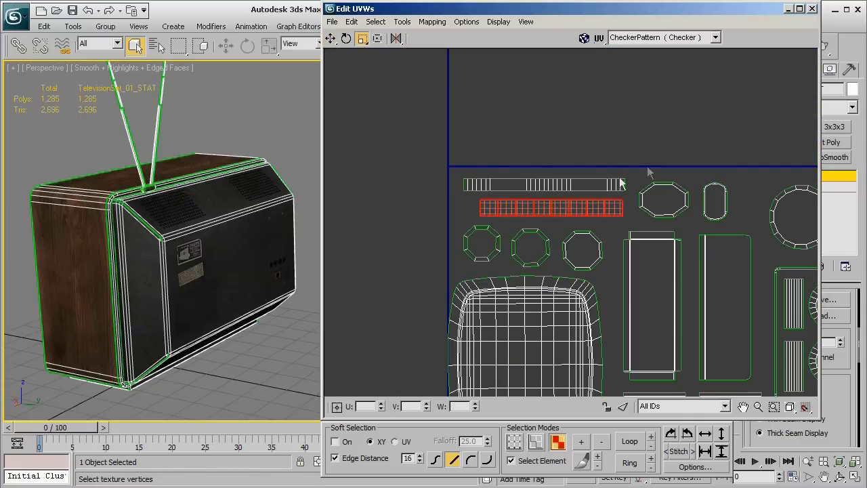
Step: Widen the two tall panels beside the screen shell and shift the first one slightly left
middle_drag(648, 174, 507, 139)
drag(569, 199, 480, 213)
click(587, 214)
scroll(576, 203, up, 3)
key(w)
drag(484, 214, 477, 217)
scroll(477, 217, down, 3)
middle_drag(504, 347, 513, 208)
scroll(513, 207, down, 2)
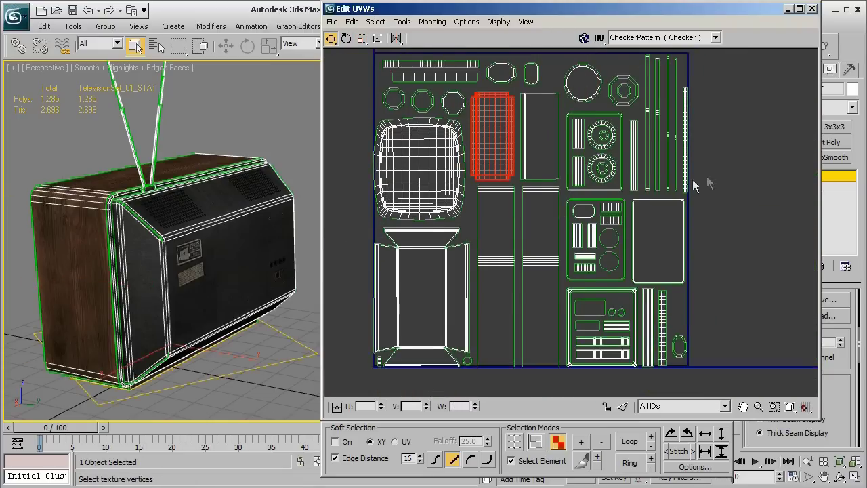
middle_drag(692, 179, 696, 192)
click(773, 354)
Step: Collapse the Unwrap UVW modifier to bake the finished lightmap layout into the Editable Poly
click(790, 407)
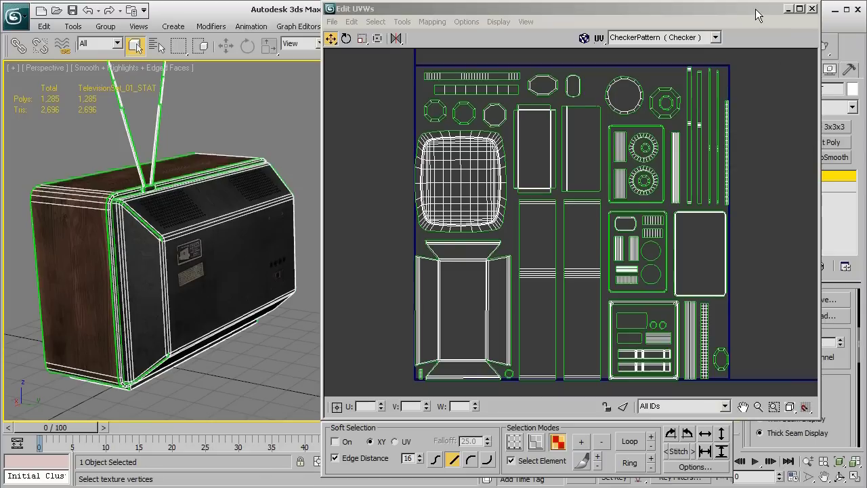
drag(757, 15, 584, 19)
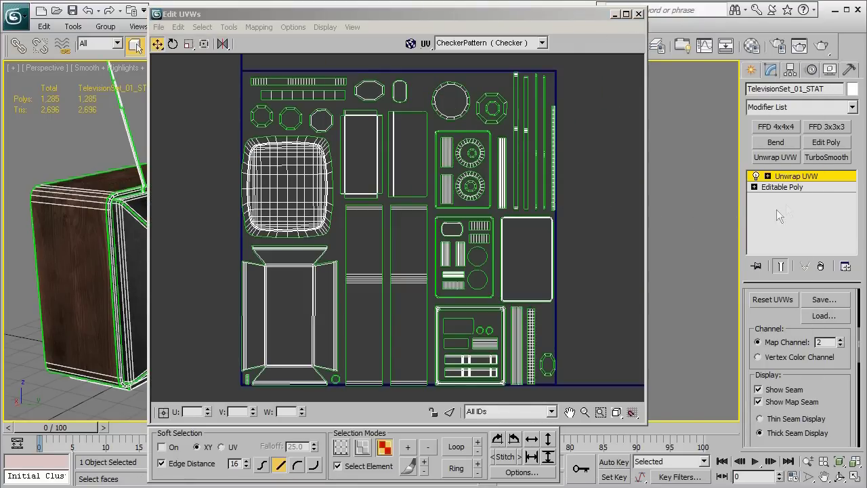
right_click(803, 184)
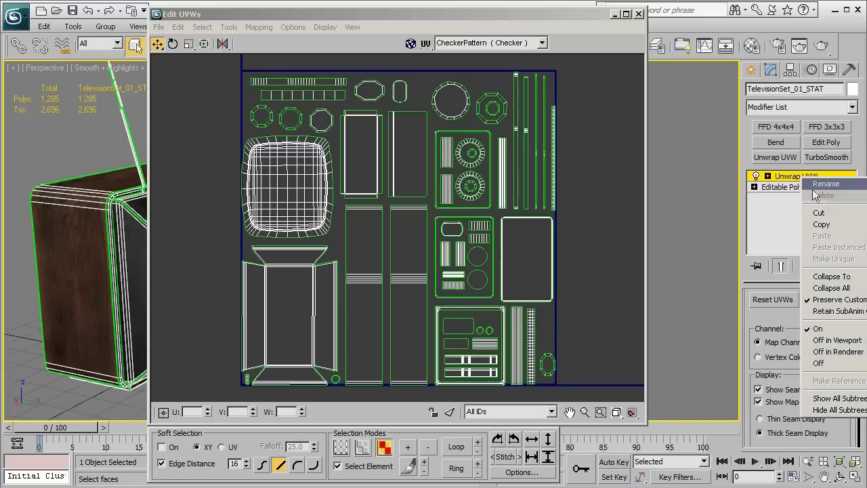
click(831, 276)
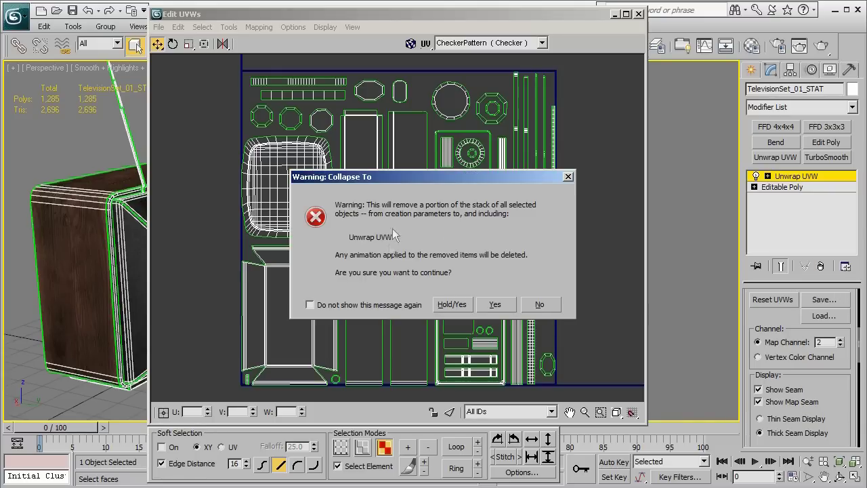
click(494, 304)
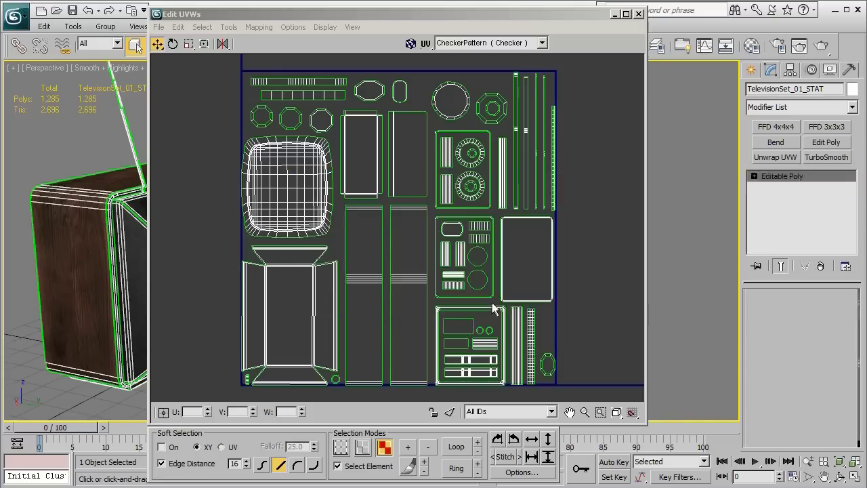
alt+middle_drag(490, 302, 591, 287)
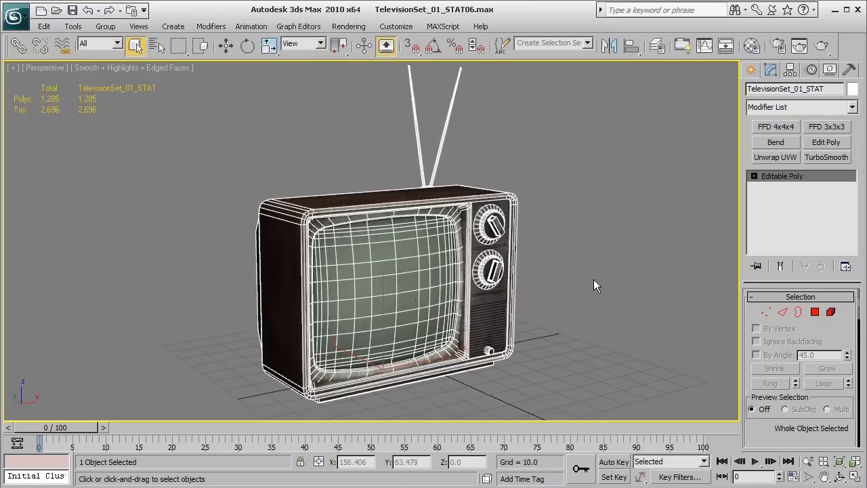
Step: Apply a new Unwrap UVW and reset the UVWs on map channel 1 and on map channel 2 to check both stored layouts
click(767, 157)
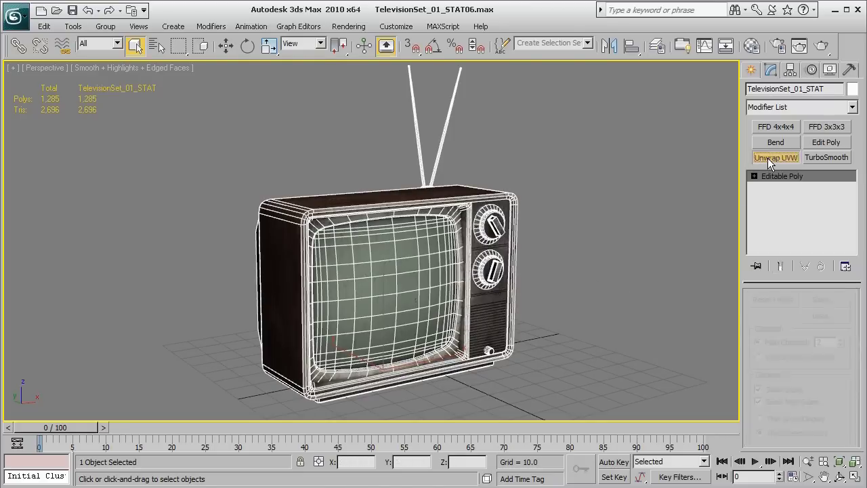
drag(668, 15, 508, 22)
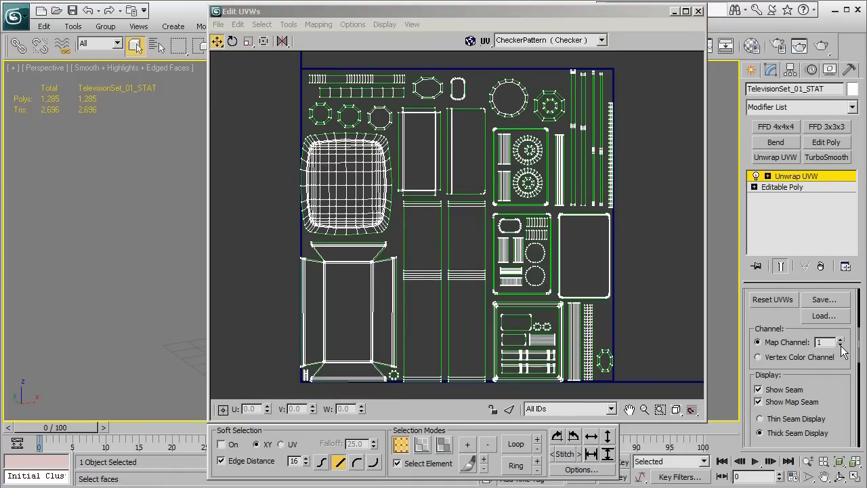
click(771, 303)
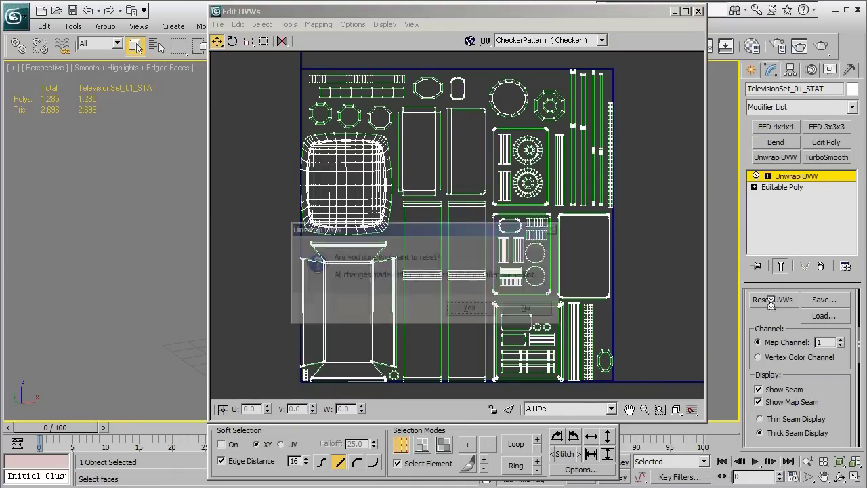
click(468, 308)
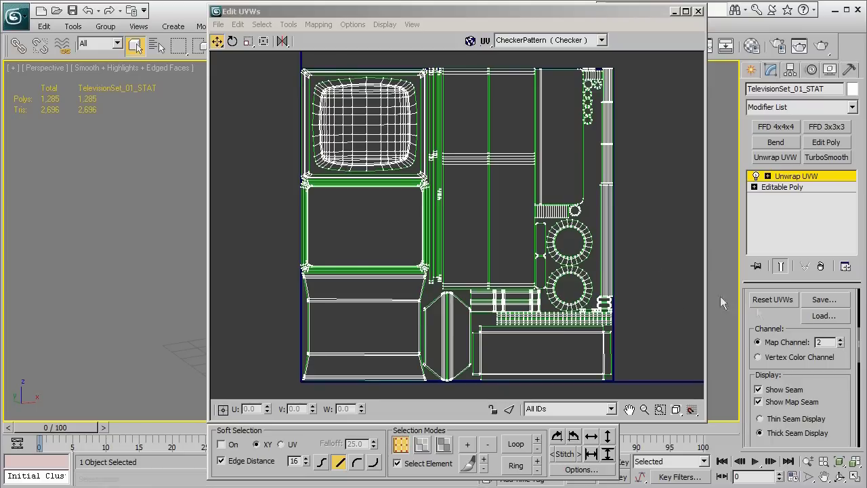
click(780, 304)
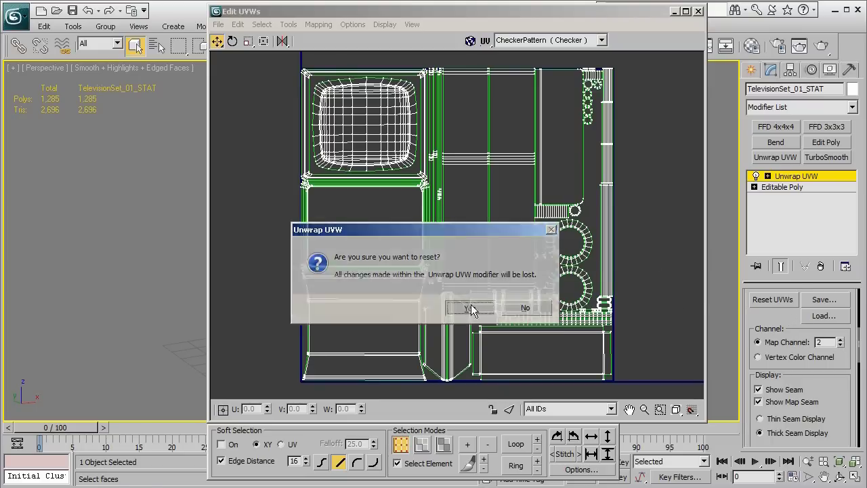
click(522, 306)
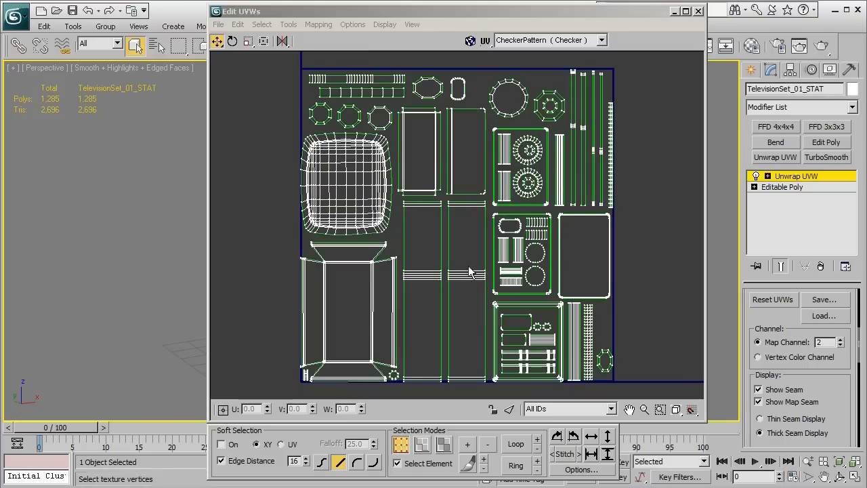
Step: Collapse the re-applied Unwrap UVW modifier down to the Editable Poly and view the television from the front
right_click(793, 177)
click(825, 273)
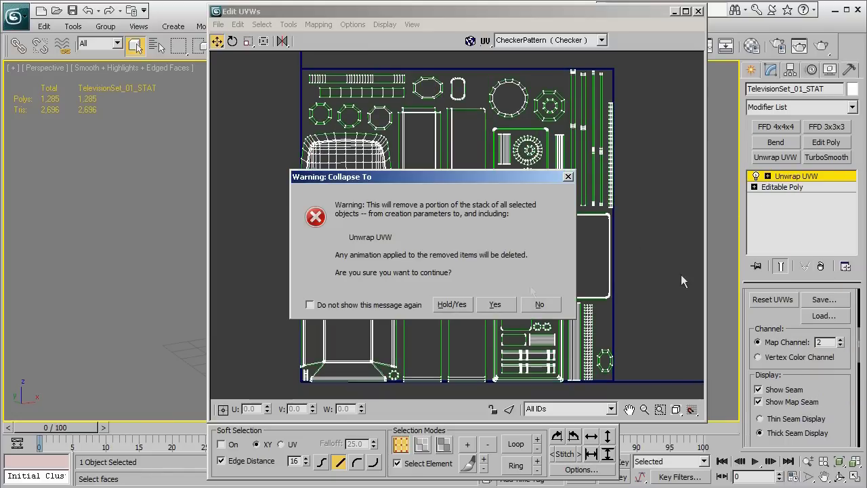
click(509, 305)
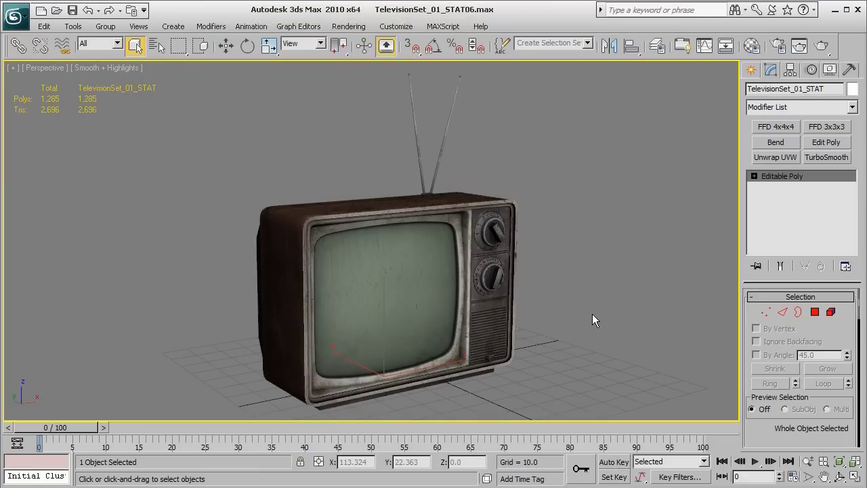
alt+middle_drag(553, 325, 560, 323)
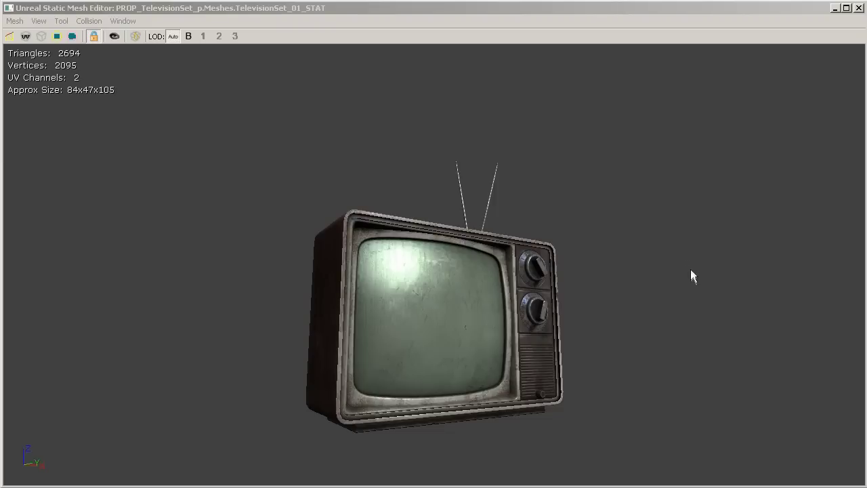
Step: In the Unreal Static Mesh Editor, show the television's UV overlay and open its mesh properties
mouse_move(690, 272)
mouse_down()
mouse_move(699, 269)
mouse_move(690, 272)
mouse_up()
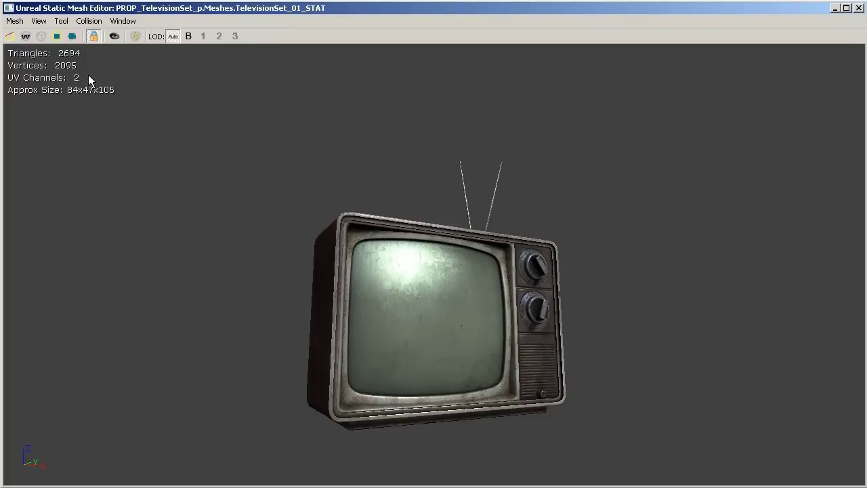
drag(219, 111, 240, 113)
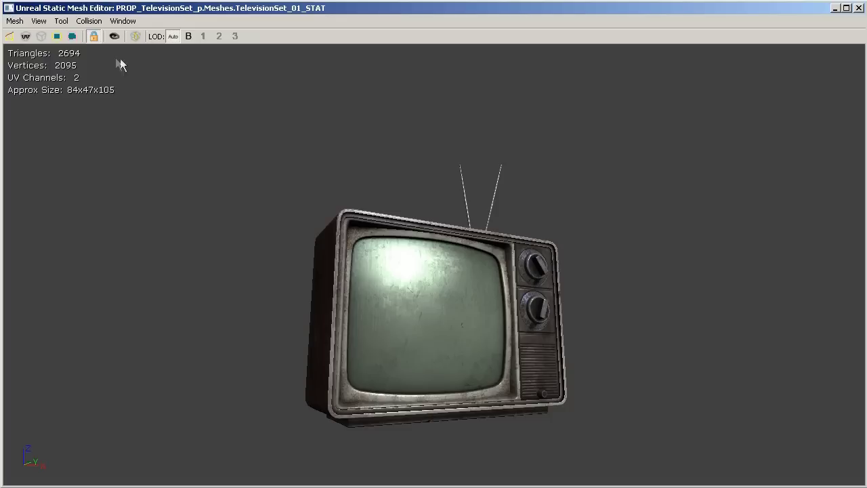
click(26, 37)
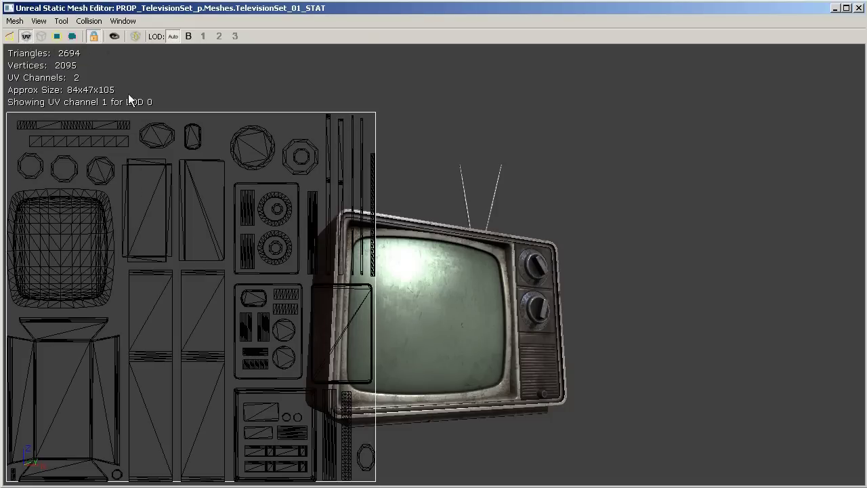
click(121, 22)
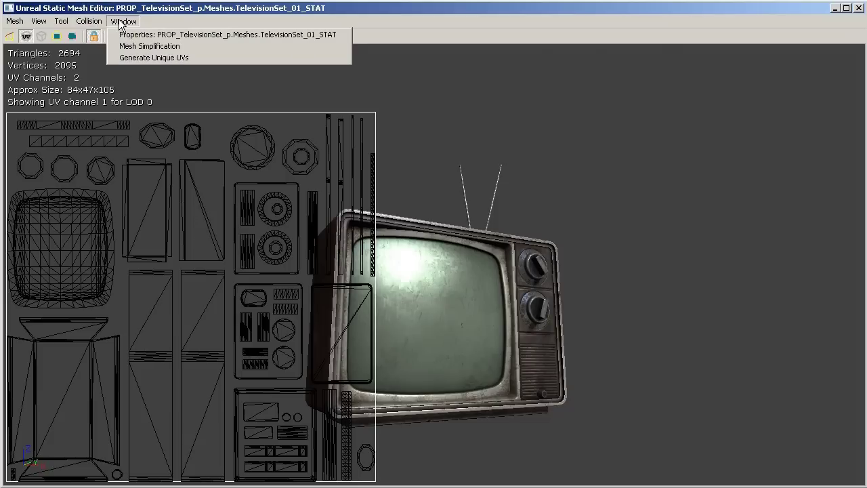
click(126, 35)
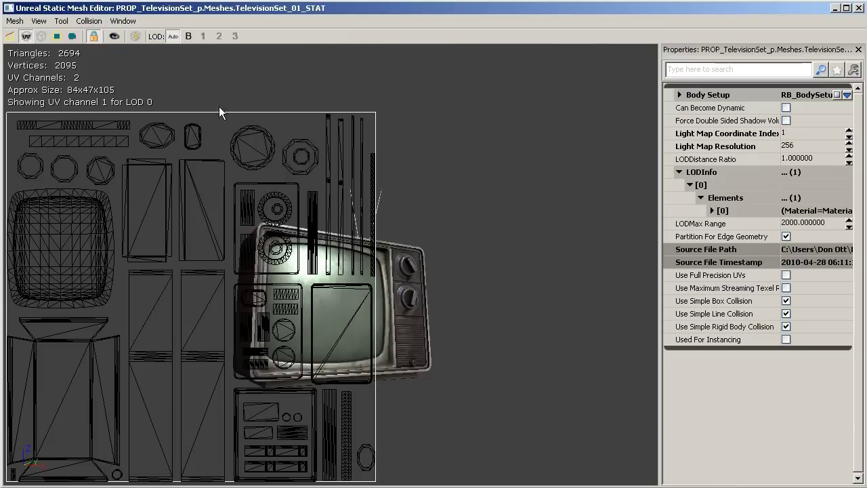
Step: Set the Light Map Coordinate Index to 0 to preview the texture UV channel behind the television
click(791, 132)
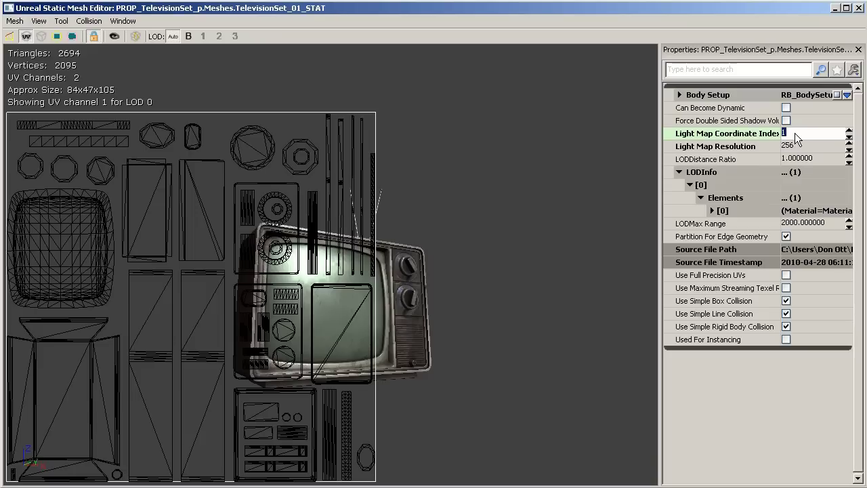
text(0)
key(Return)
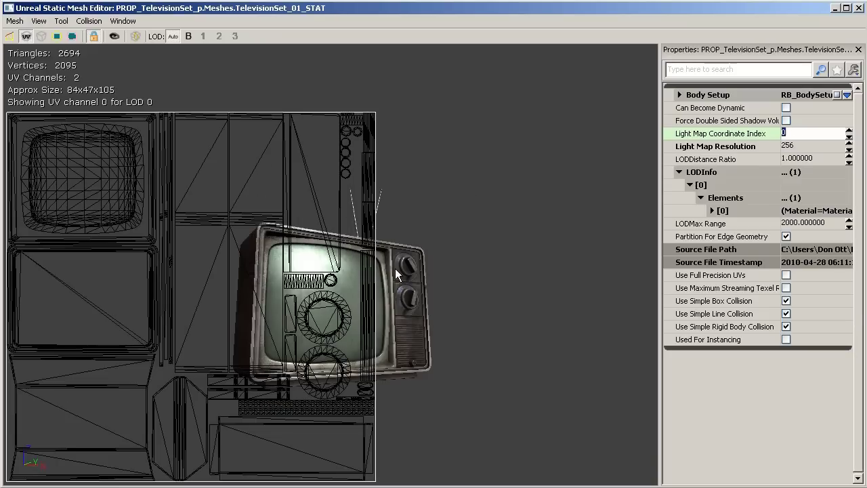
drag(395, 269, 219, 188)
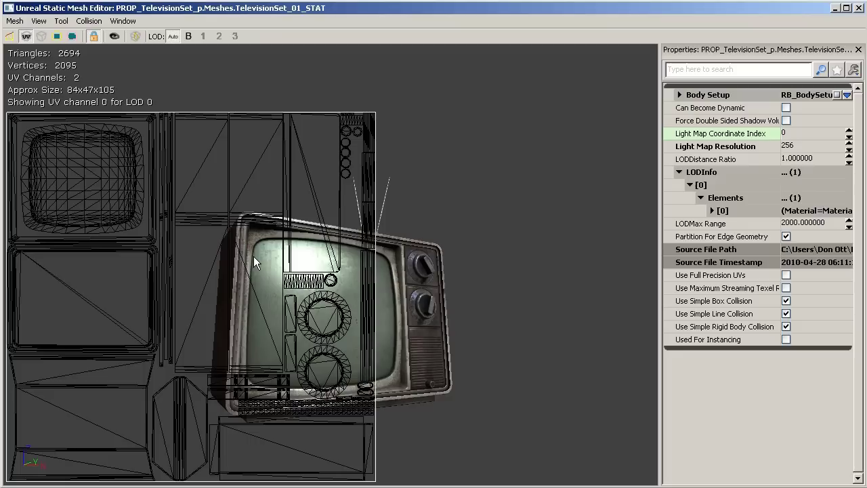
drag(316, 240, 335, 237)
Step: Set the Light Map Coordinate Index to 1 so the mesh uses the lightmap UV channel
click(798, 133)
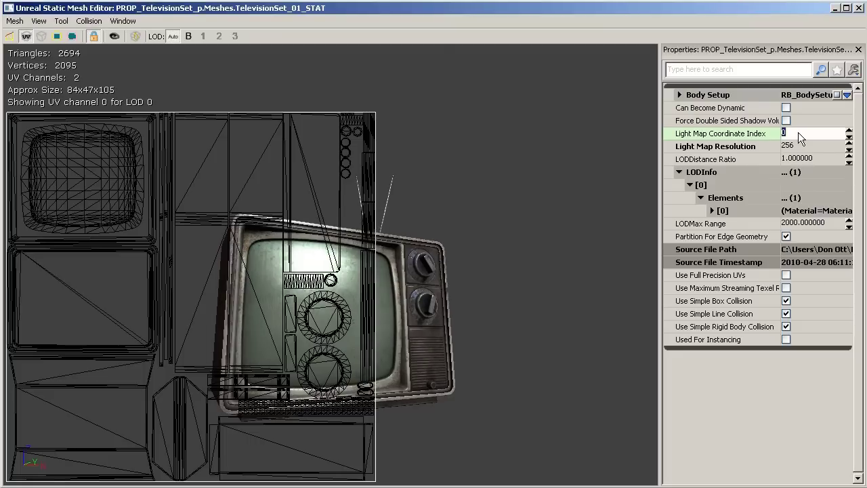
text(1)
key(Return)
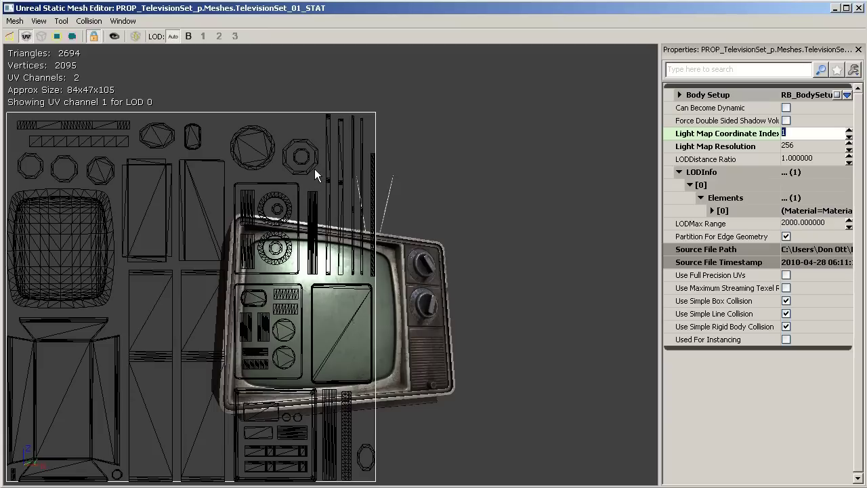
Step: Hide the UV overlay and close the mesh properties
click(27, 38)
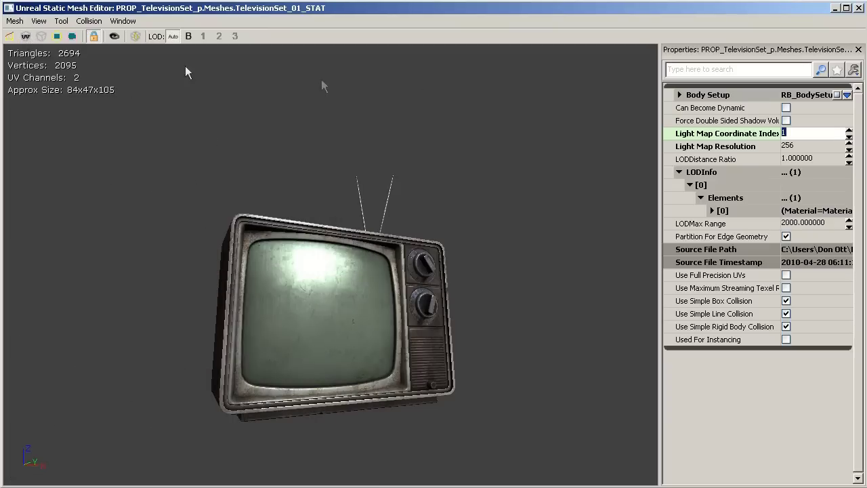
click(858, 50)
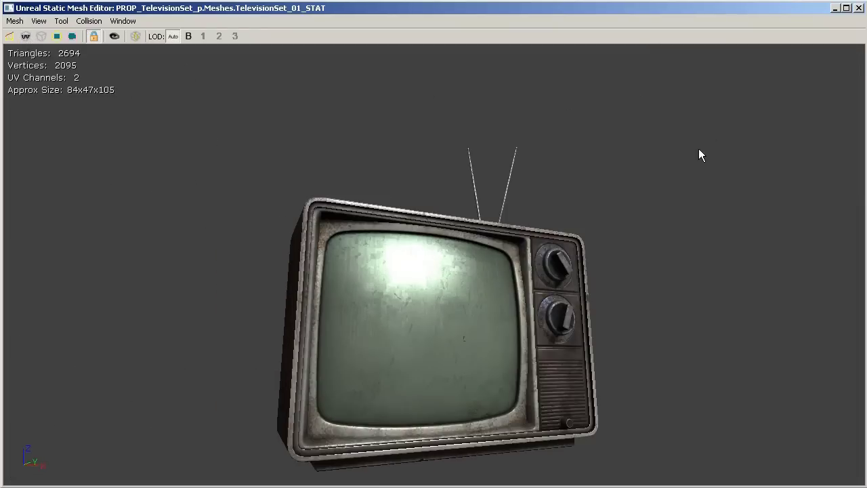